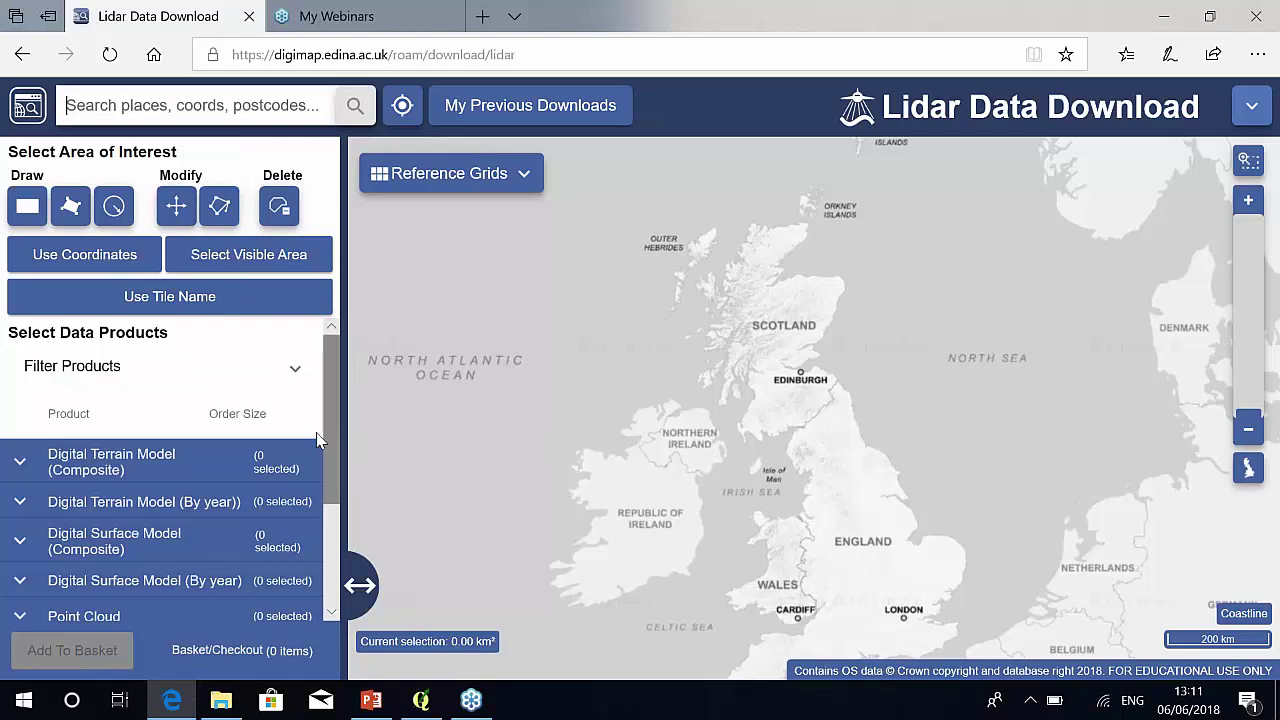
Expand the composite Digital Terrain Model products and show the availability grid for England 25cm
left_click(20, 466)
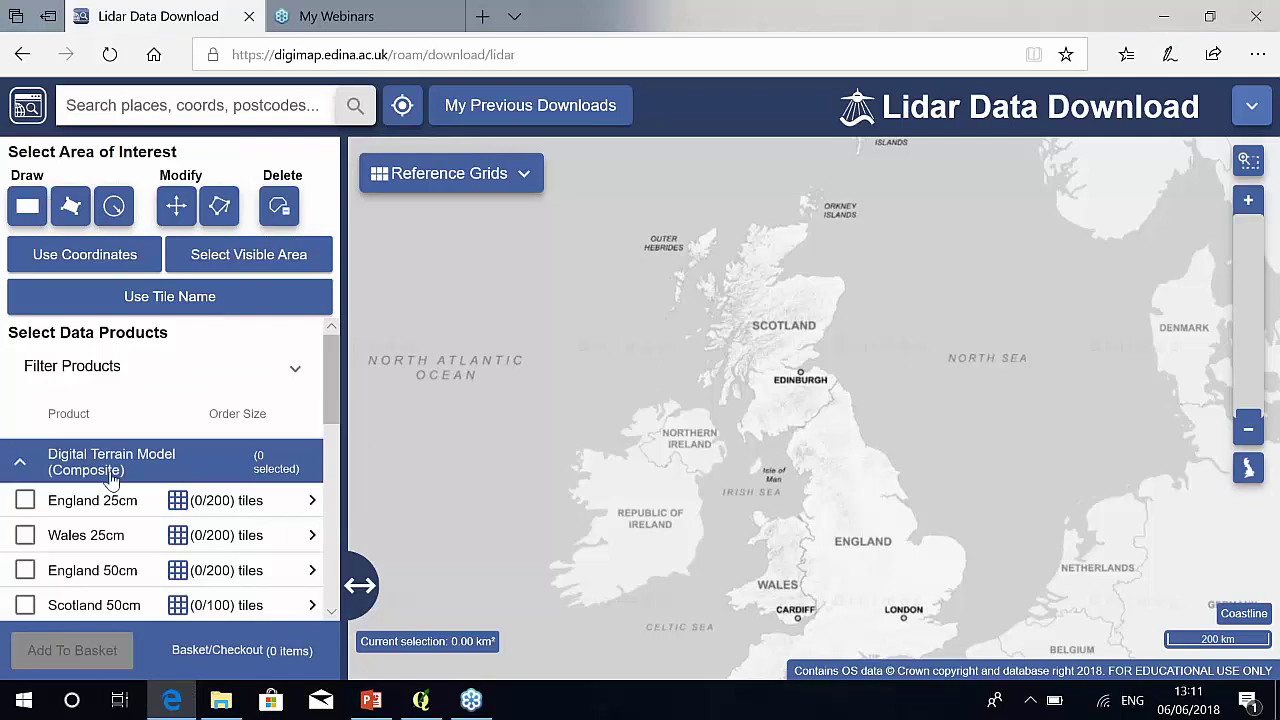
scroll(337, 390, "down", 3)
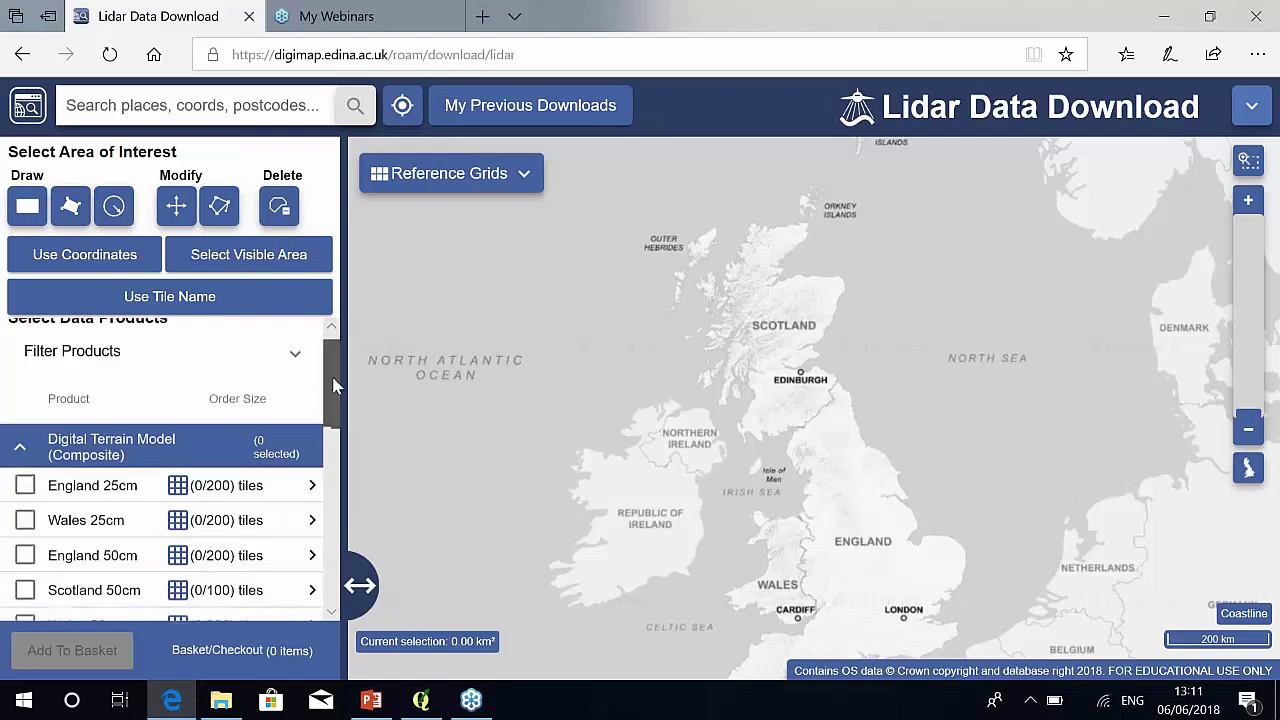
scroll(337, 399, "up", 1)
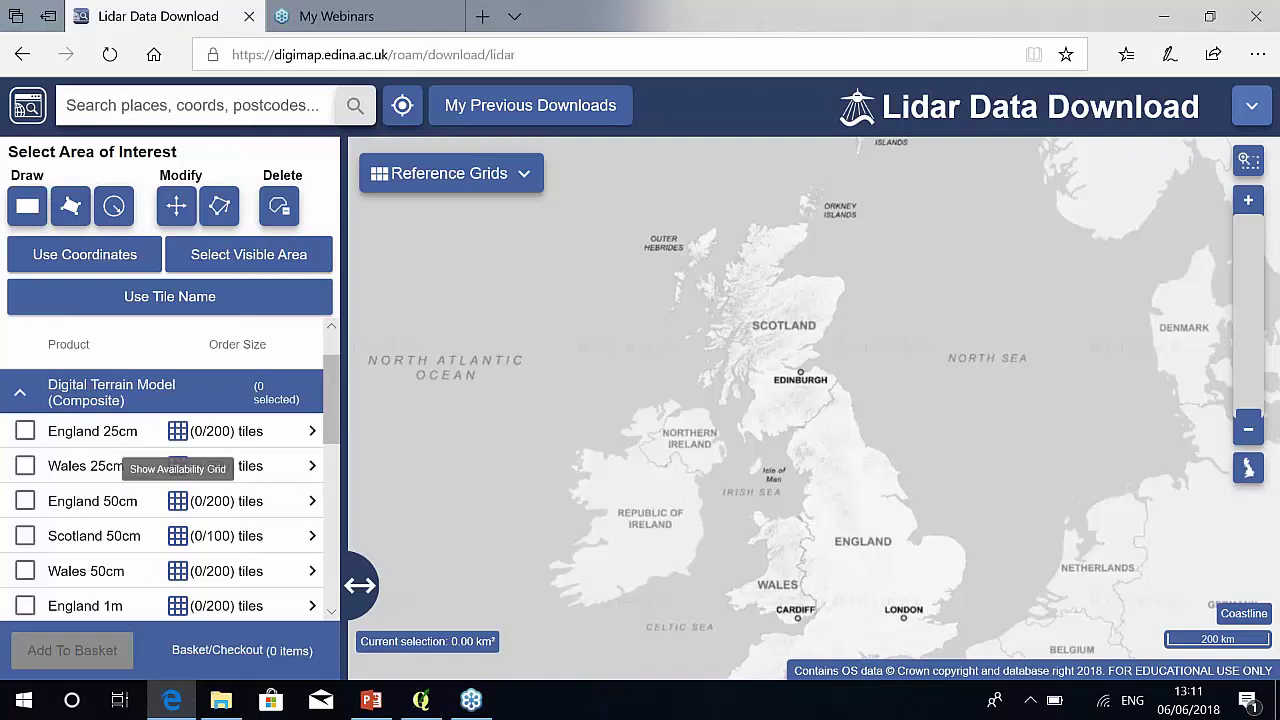
left_click(178, 434)
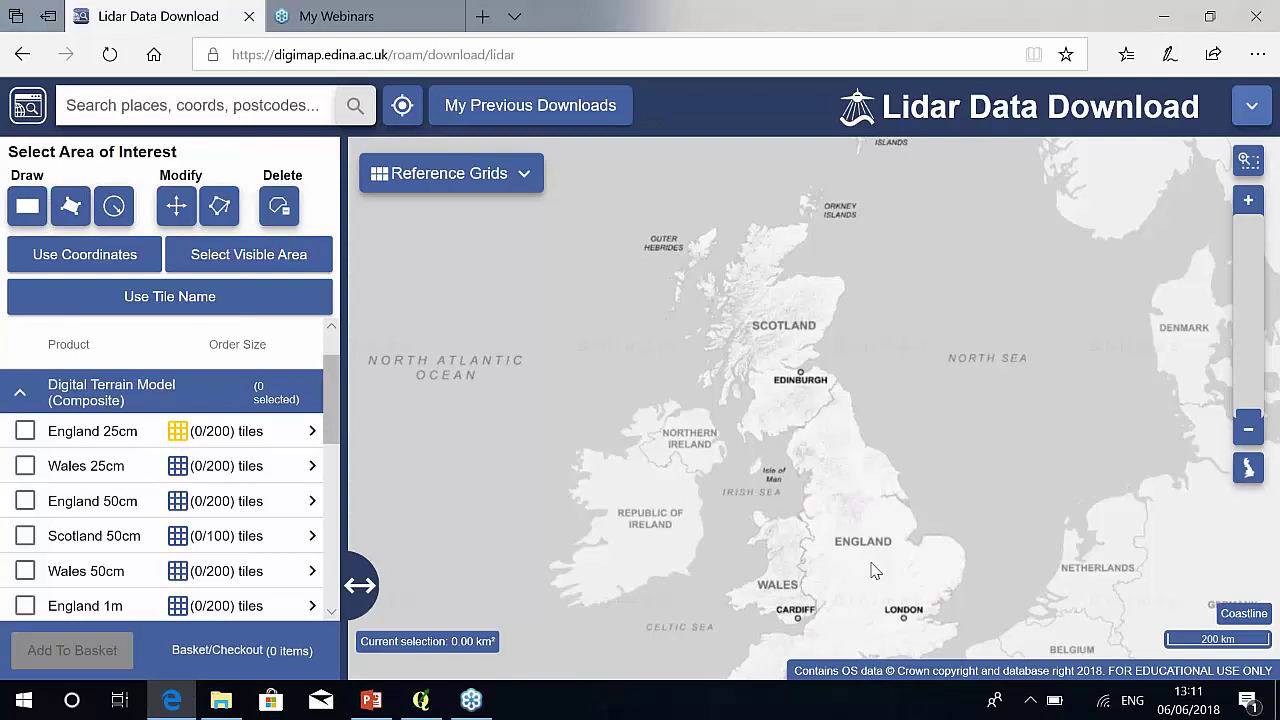
Examine the England 25cm tile coverage across northern England, from Huddersfield and Wakefield to Doncaster and Goole
scroll(840, 480, "up", 4)
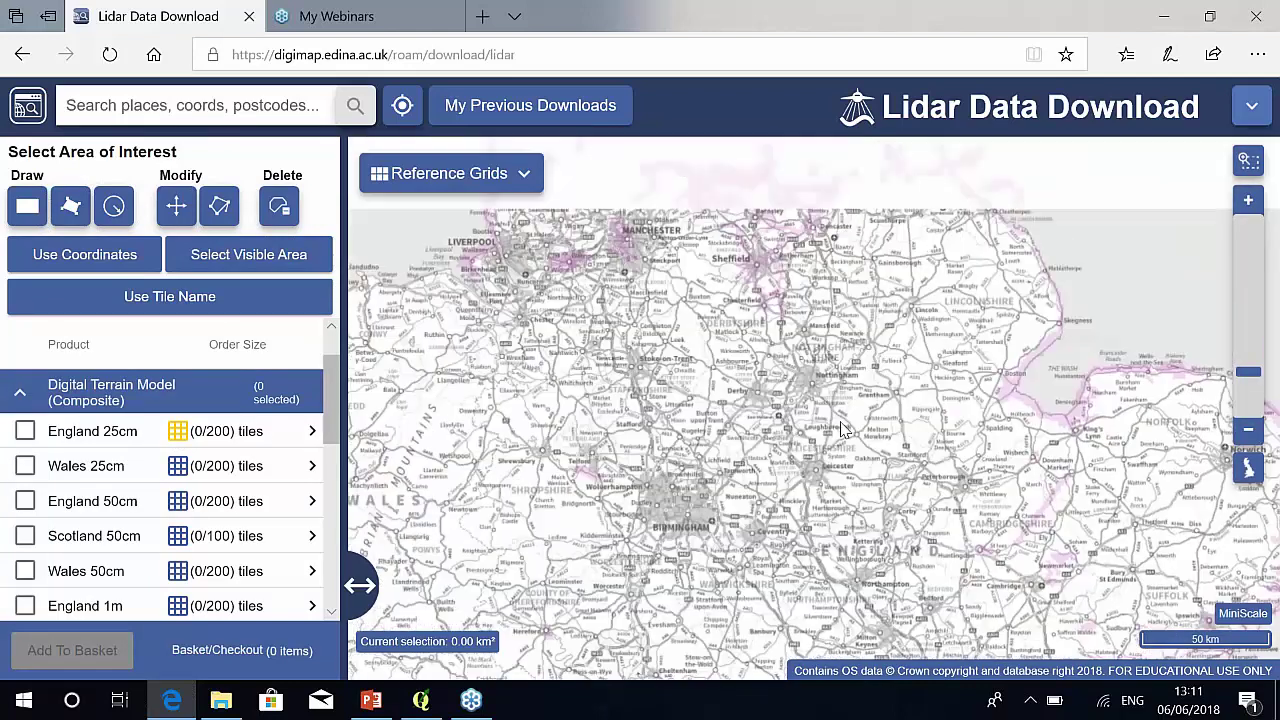
key("Up")
key("Up")
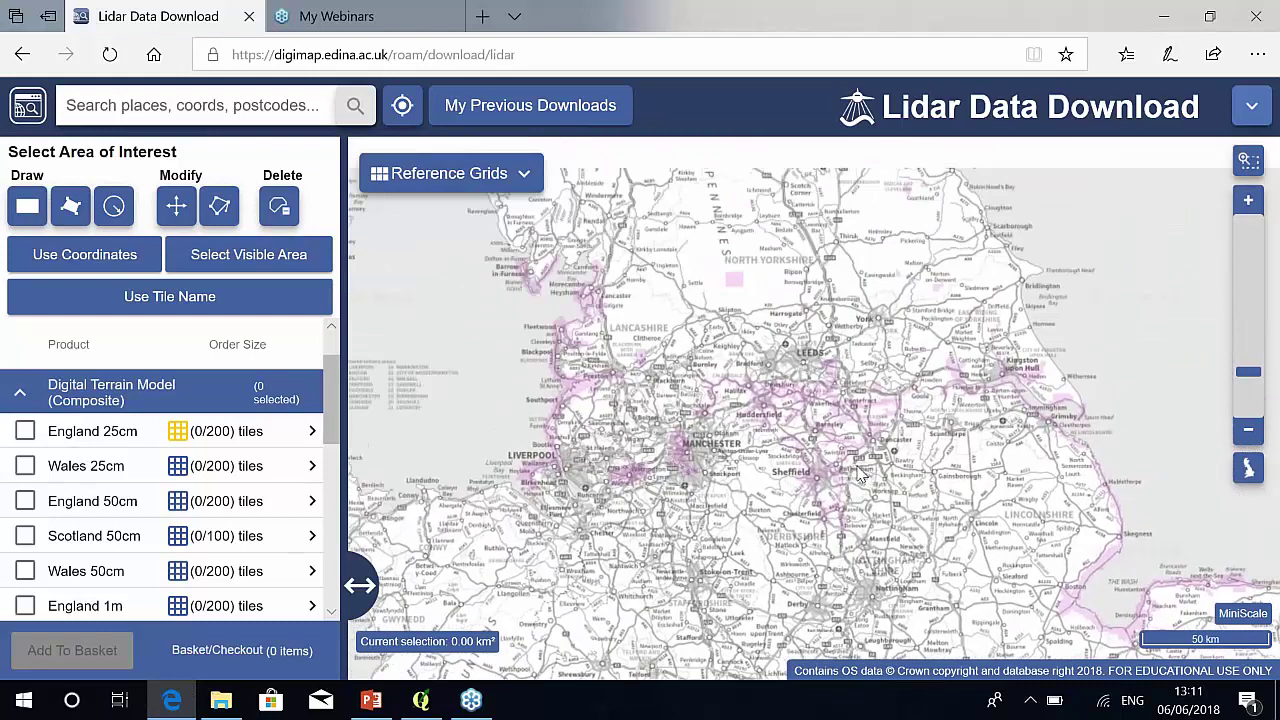
key("Up")
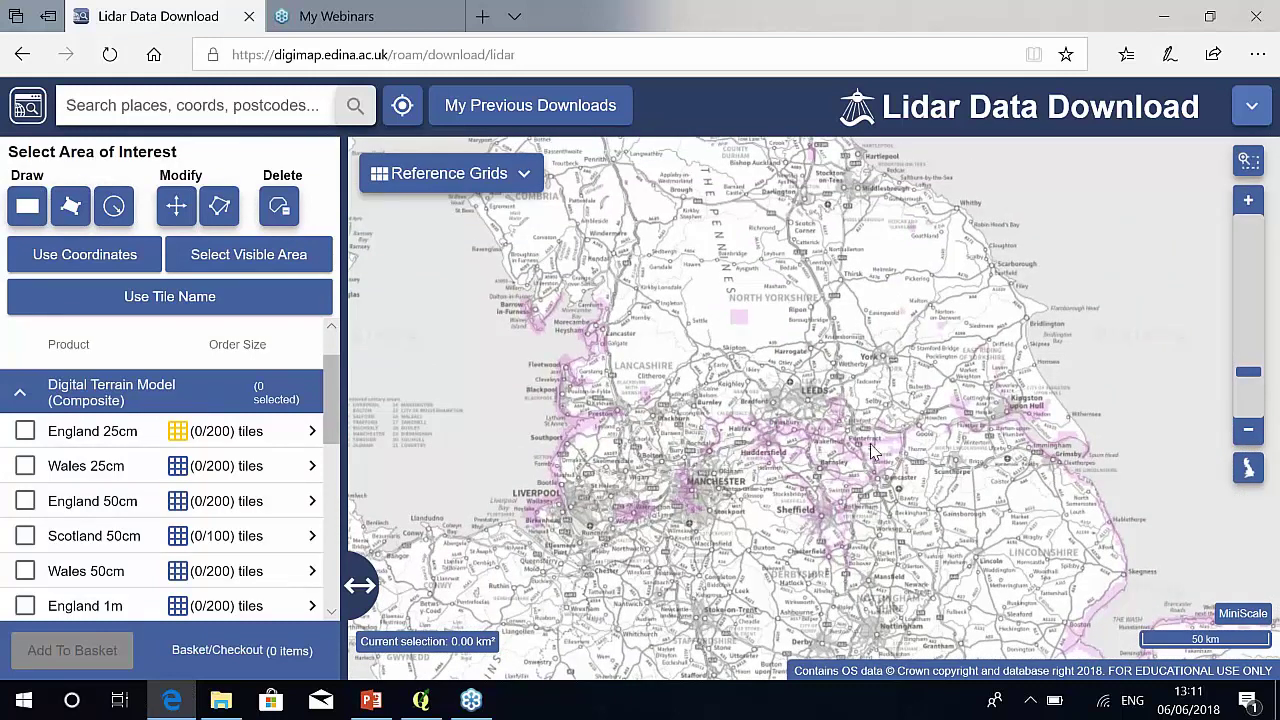
scroll(915, 455, "up", 3)
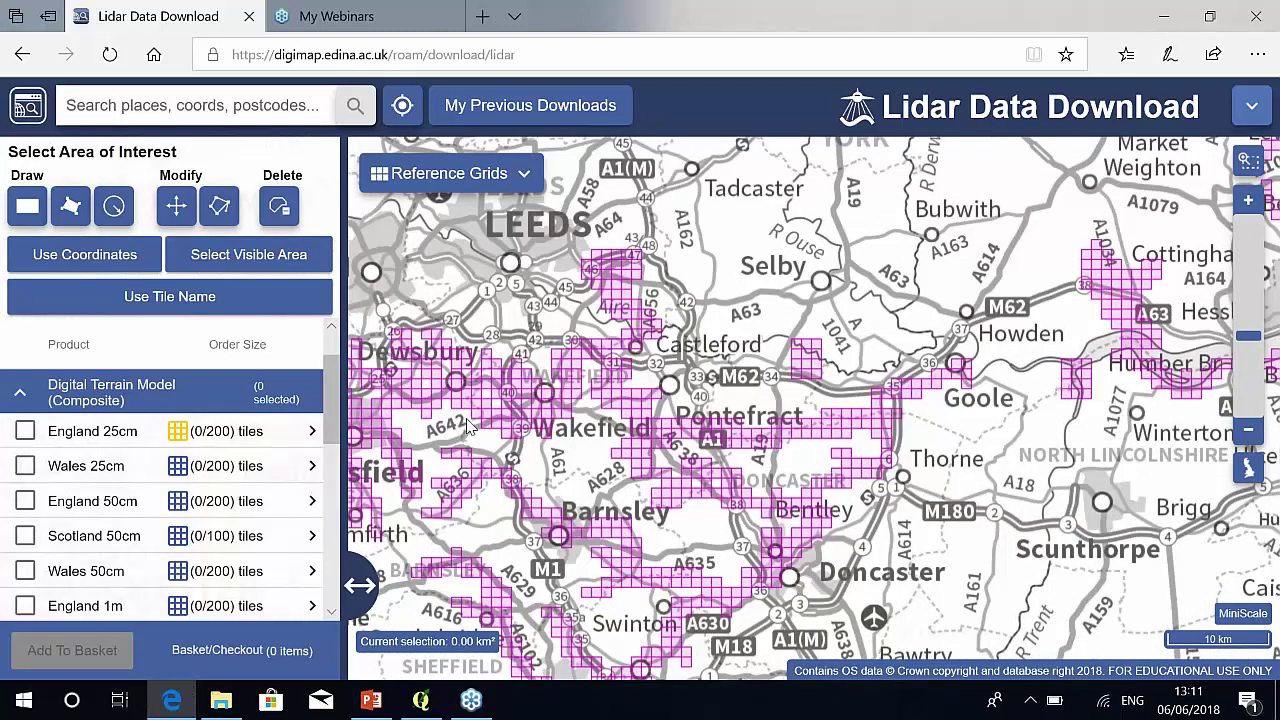
left_click_drag(537, 421, 919, 424)
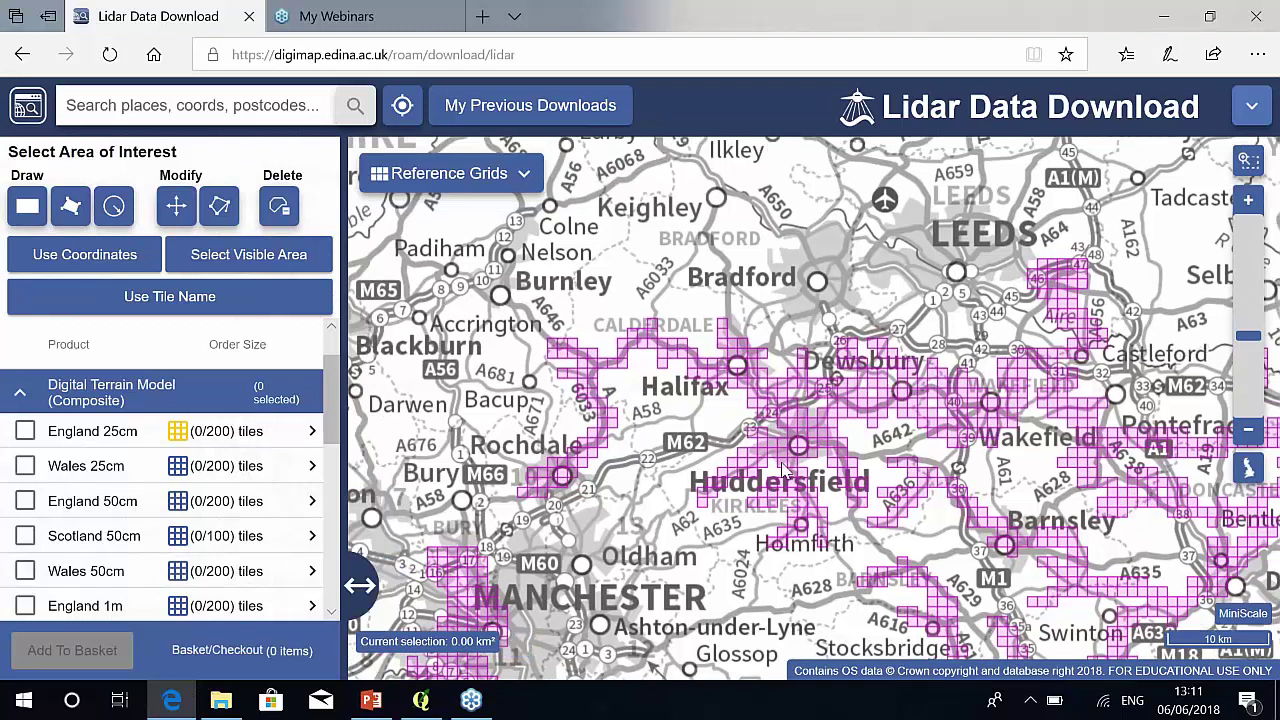
left_click_drag(1027, 398, 570, 320)
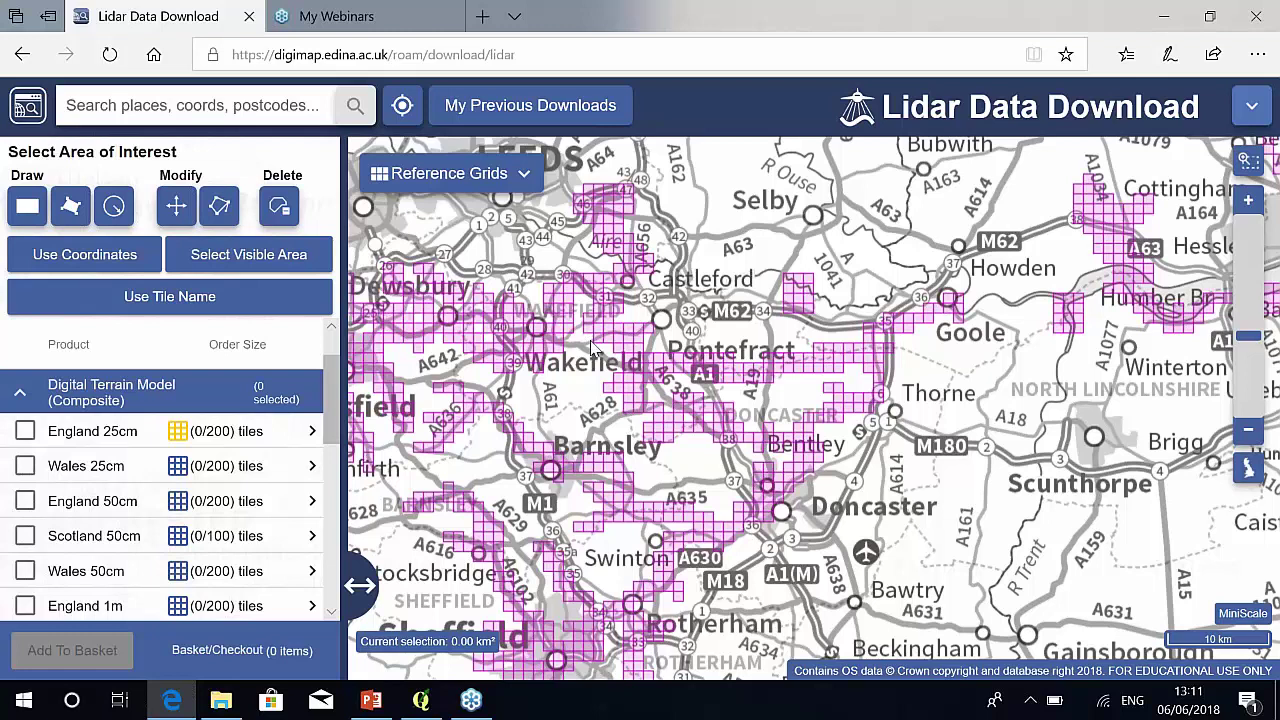
scroll(760, 393, "down", 2)
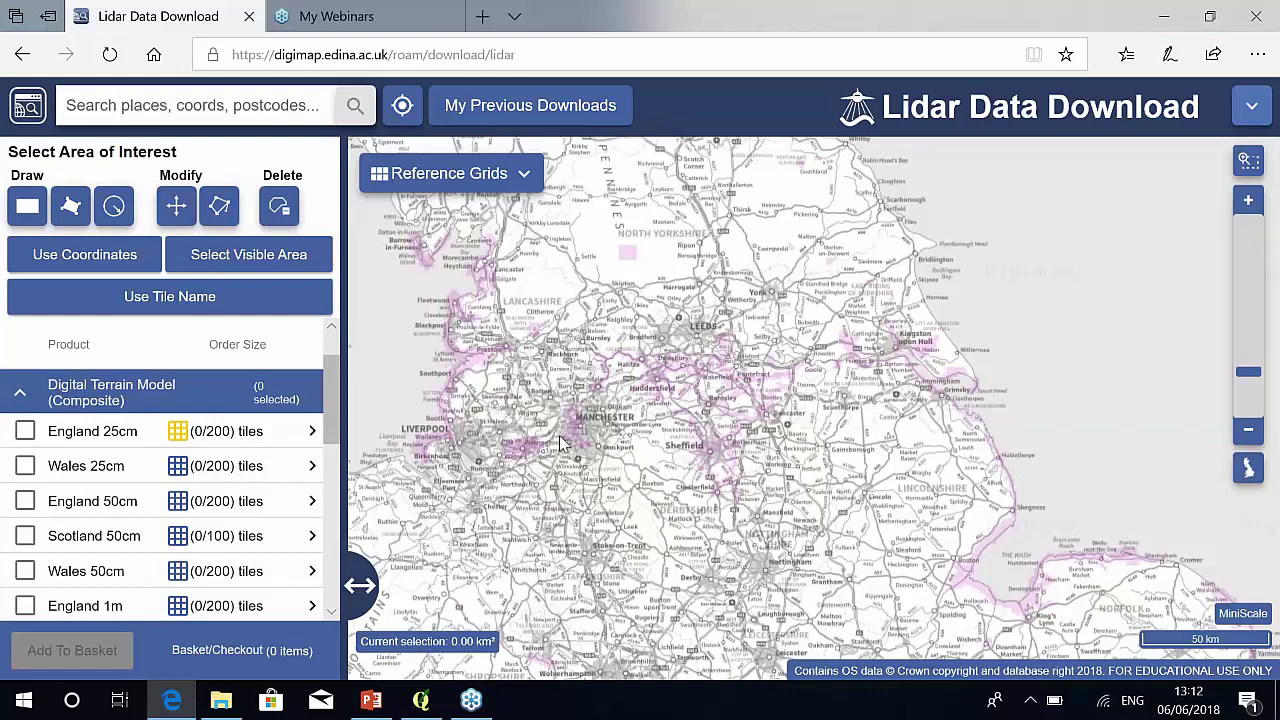
Show the England 50cm availability grid and examine its tile coverage around Kingston upon Hull and the Humber
left_click(177, 504)
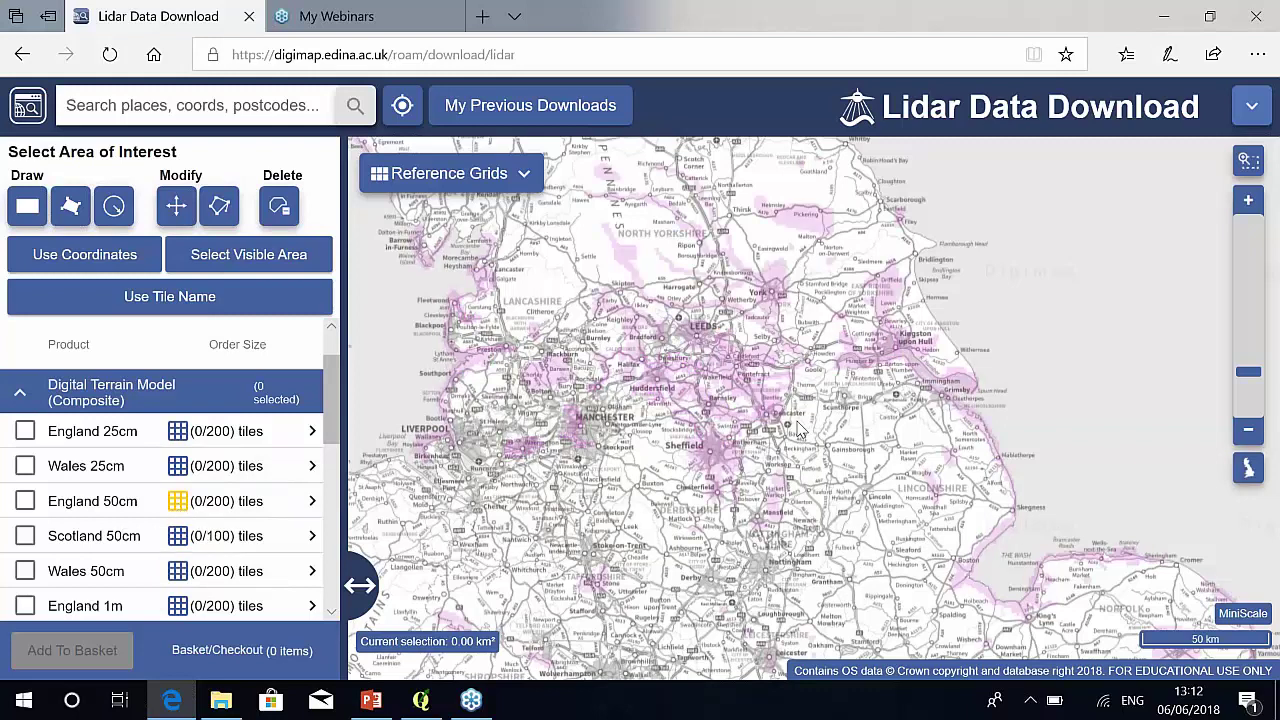
scroll(943, 370, "up", 3)
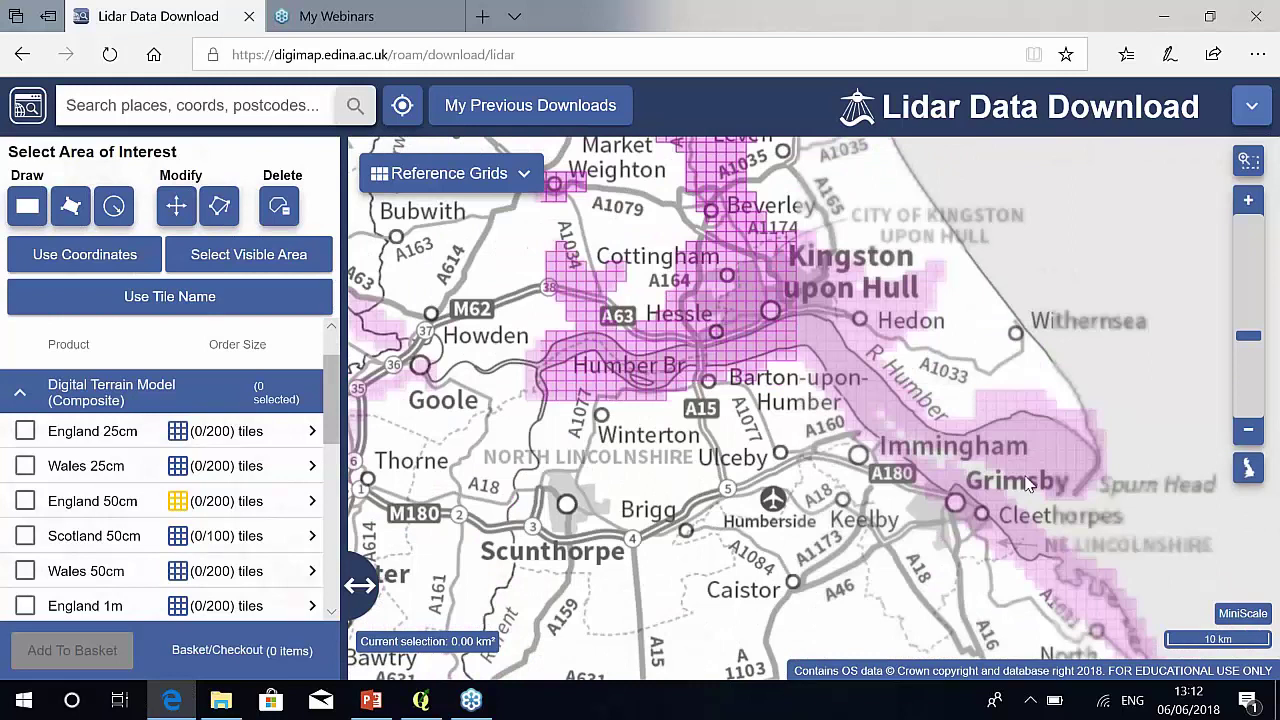
left_click_drag(758, 238, 771, 403)
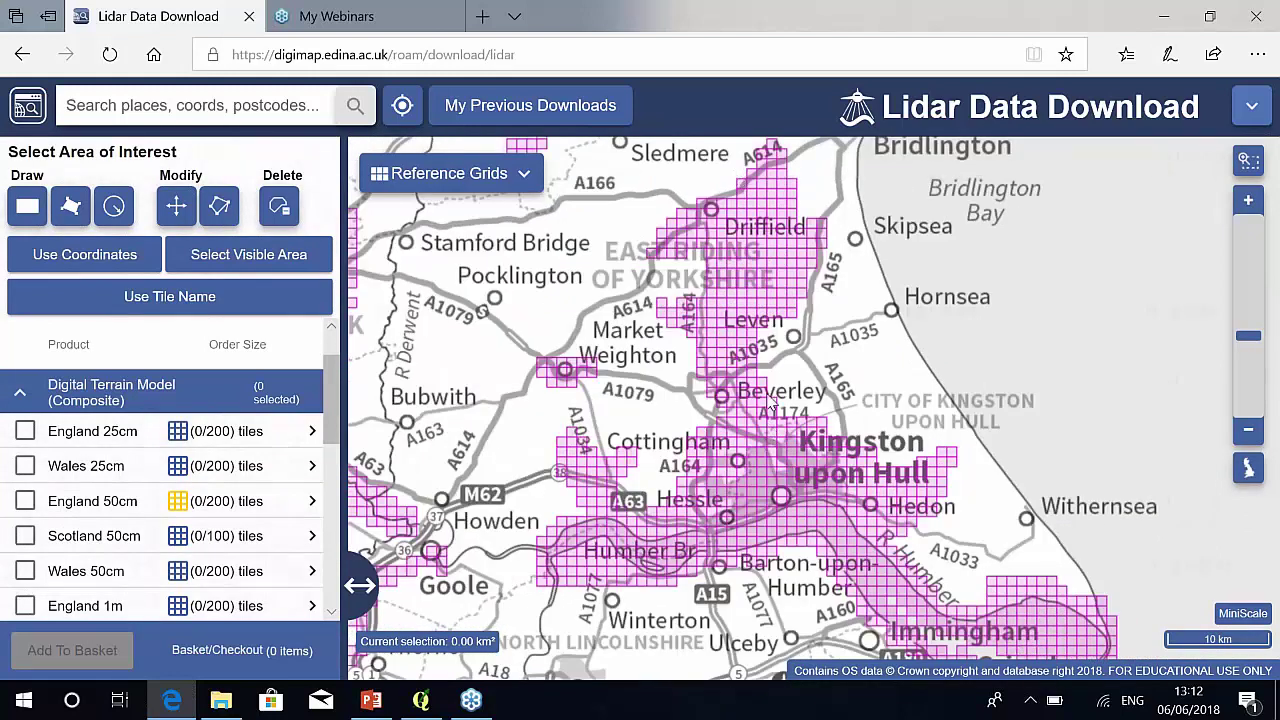
scroll(766, 390, "down", 3)
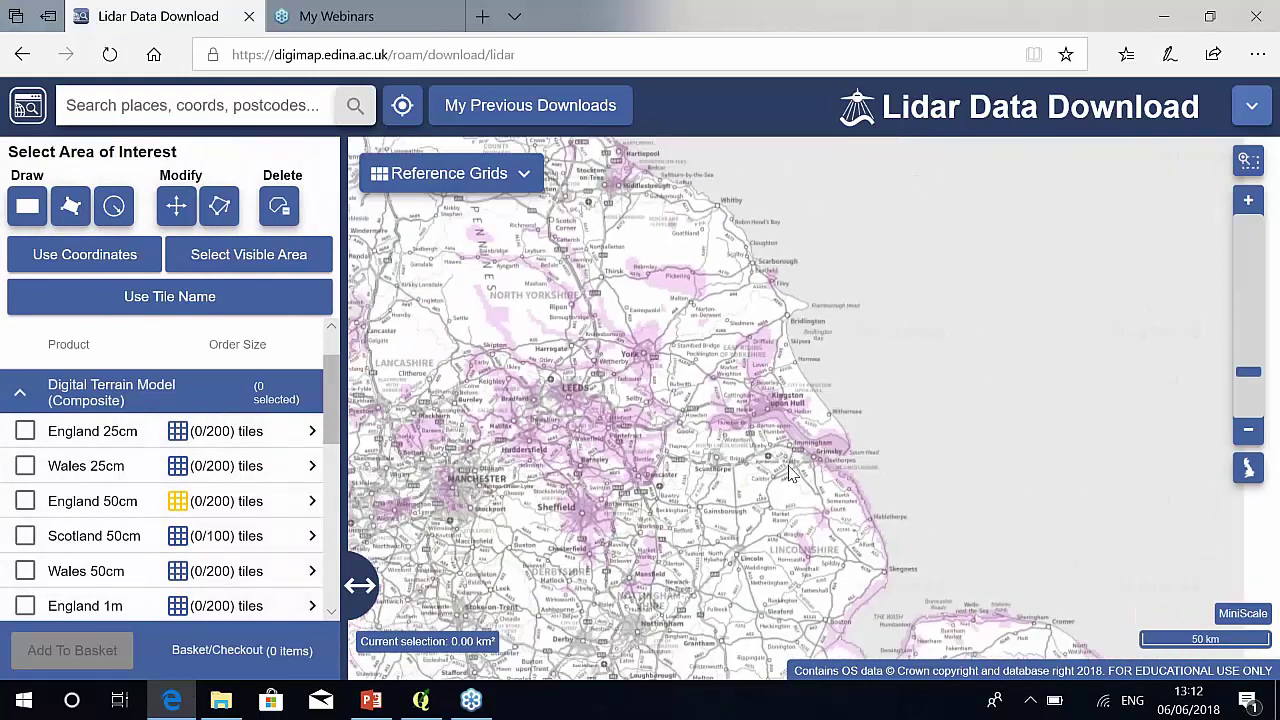
left_click_drag(731, 505, 907, 398)
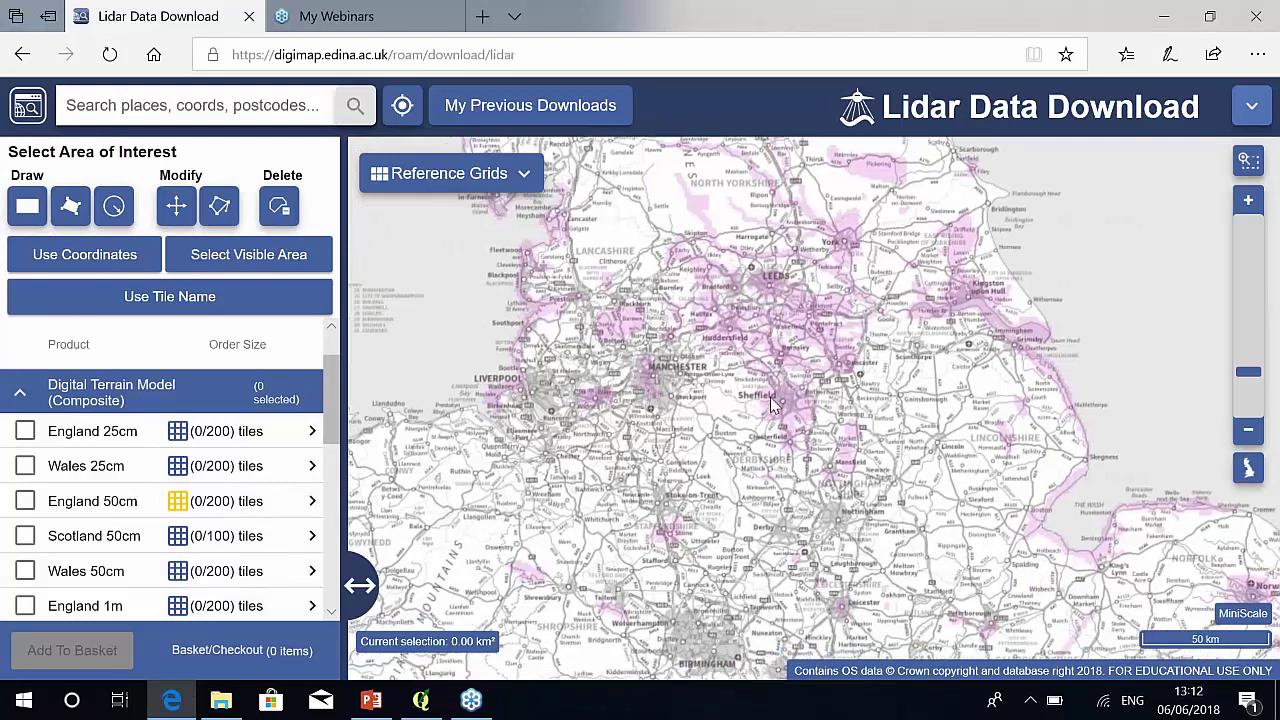
Show the England 1m and England 2m availability grids one after the other to compare their coverage
left_click(178, 610)
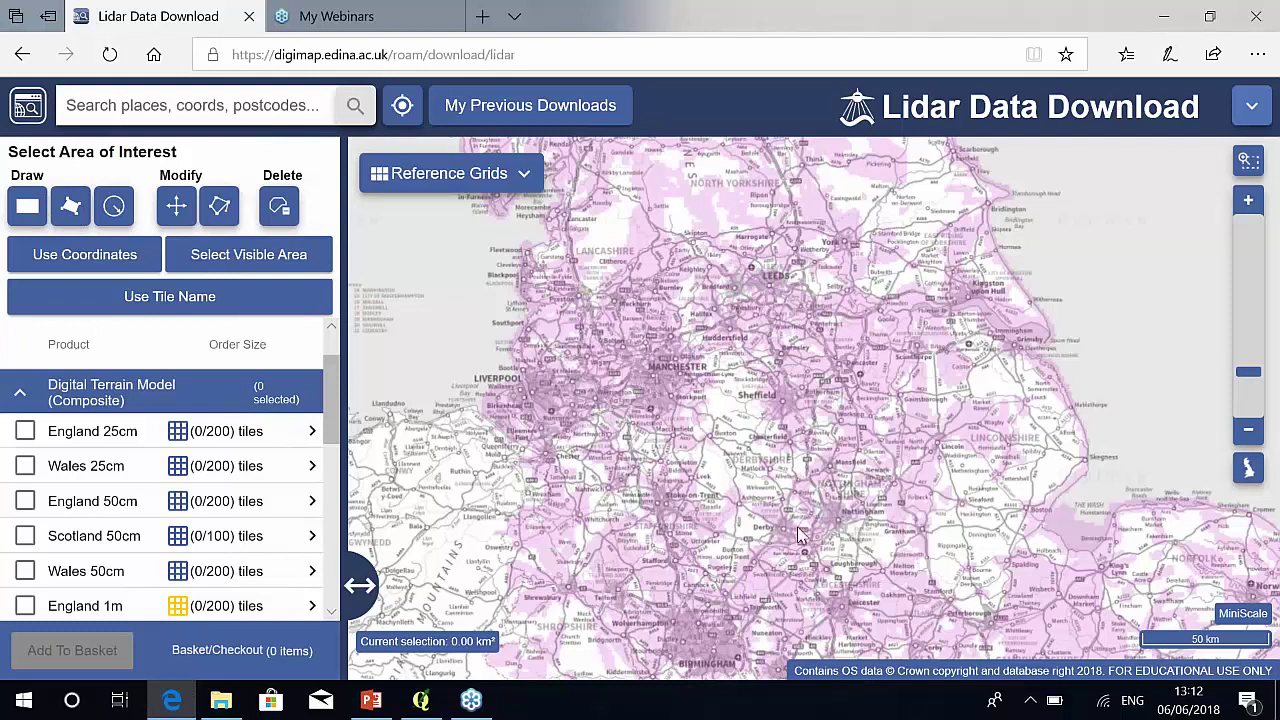
left_click_drag(900, 545, 814, 388)
left_click_drag(332, 422, 334, 485)
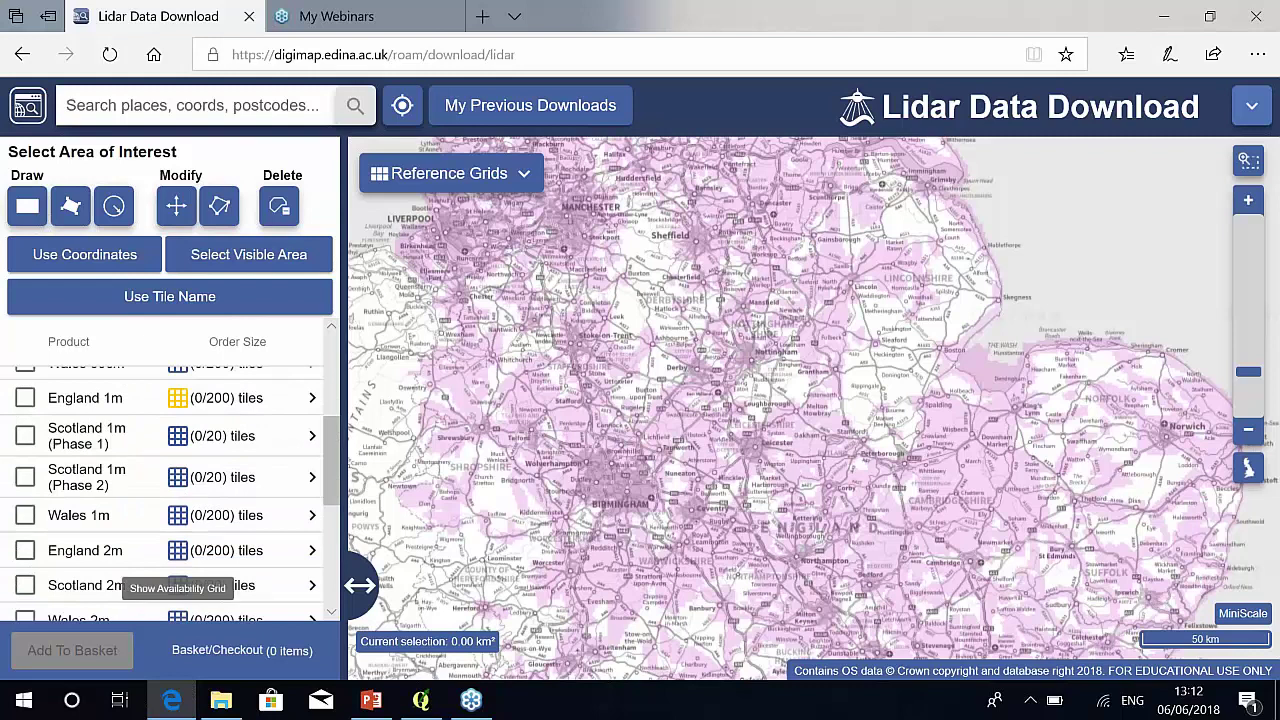
left_click(180, 556)
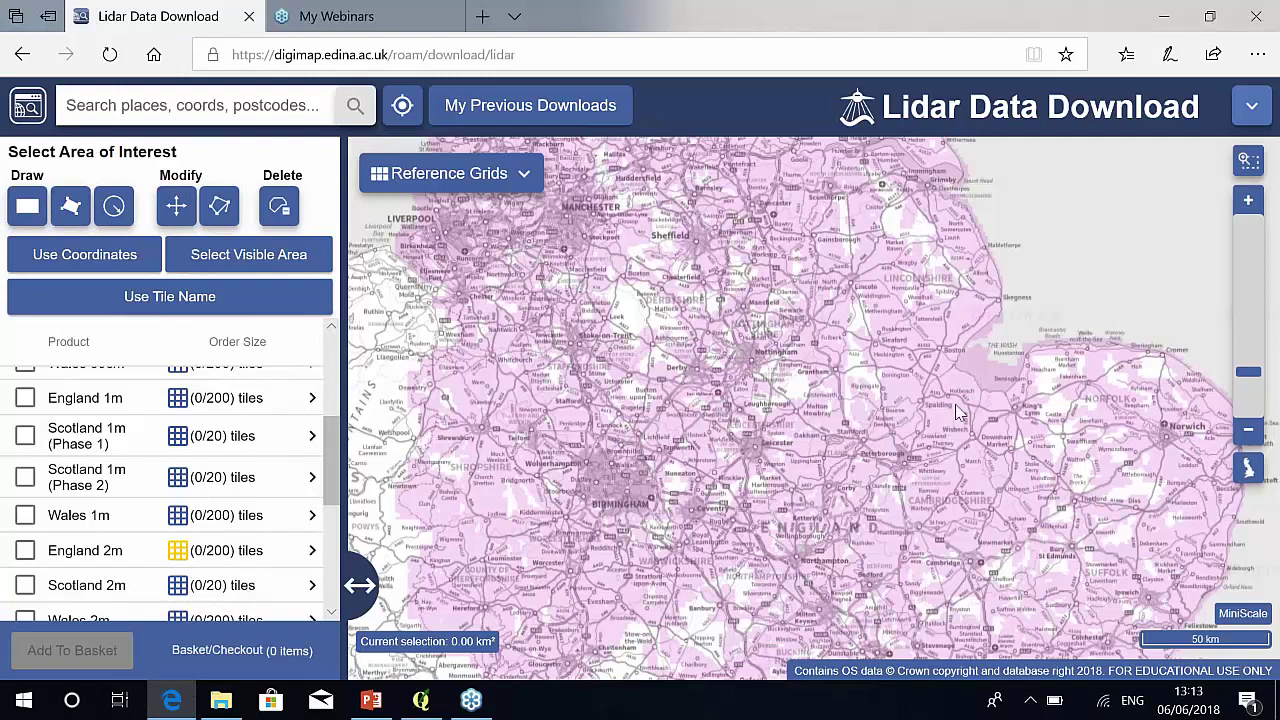
Minimize the browser, switch to QGIS and examine the OS Open Data base map around Poole, Hamworthy and Holton Heath
left_click(1168, 22)
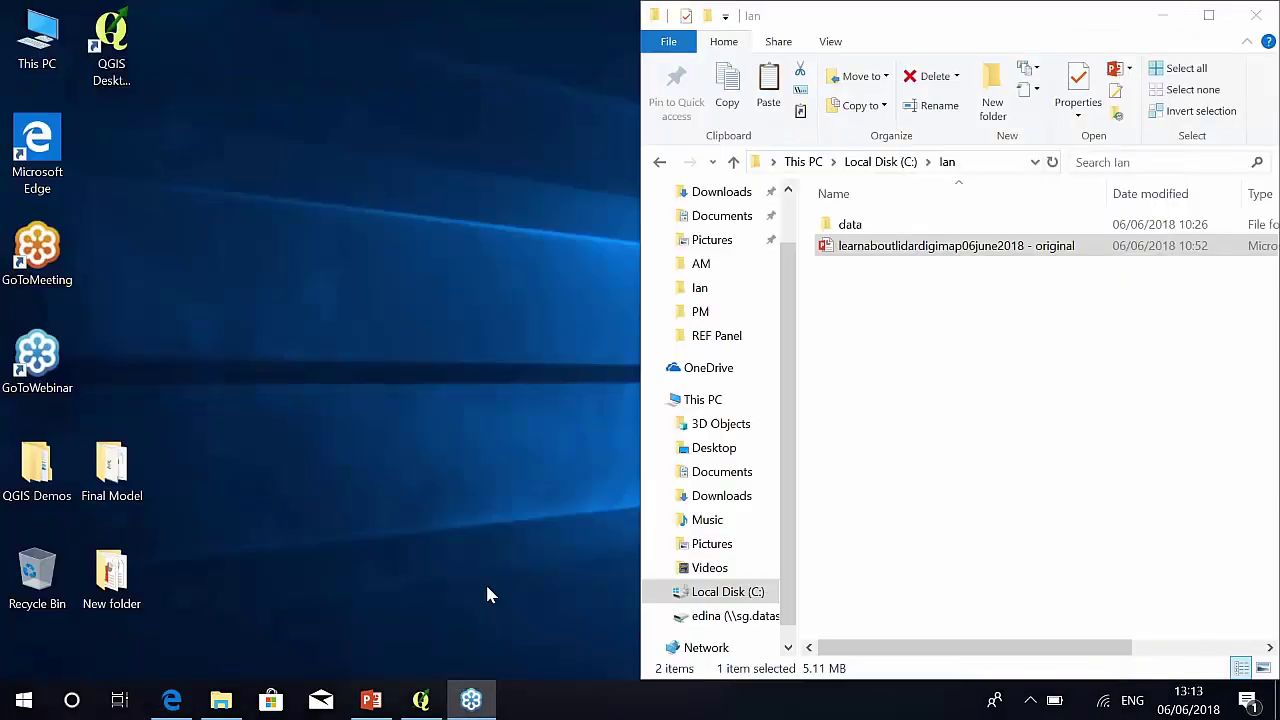
left_click(425, 698)
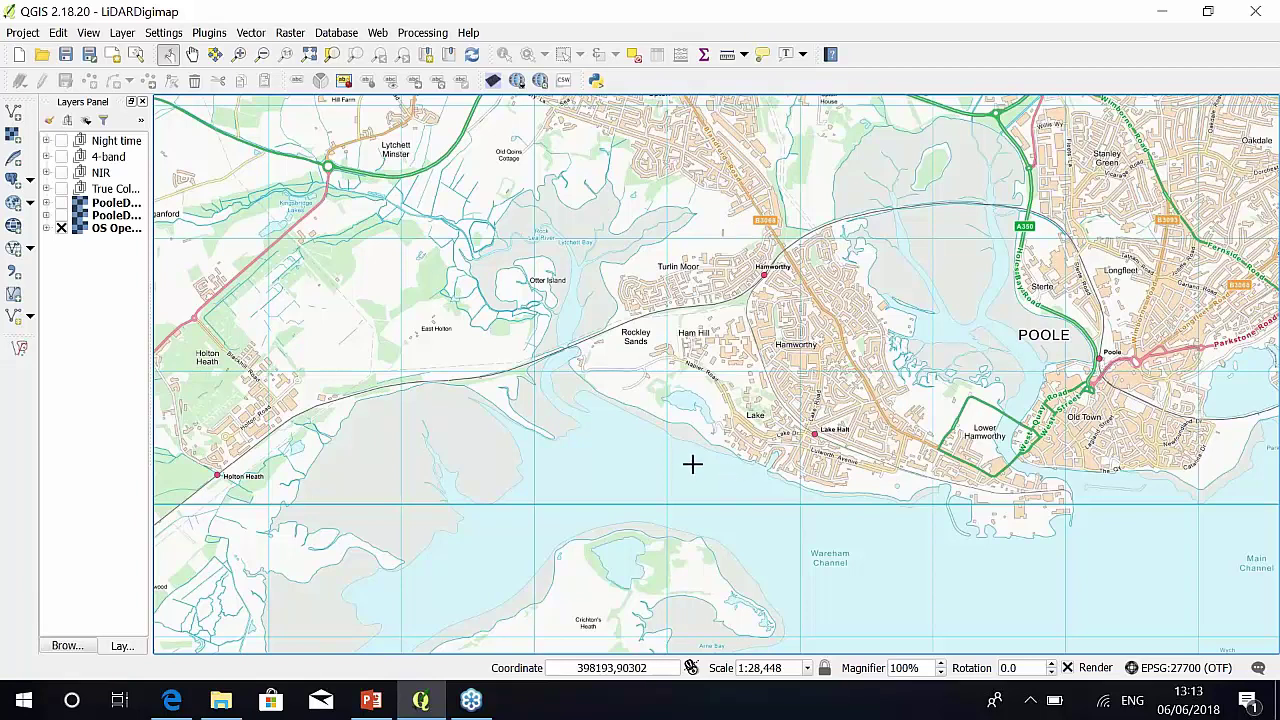
scroll(766, 420, "down", 1)
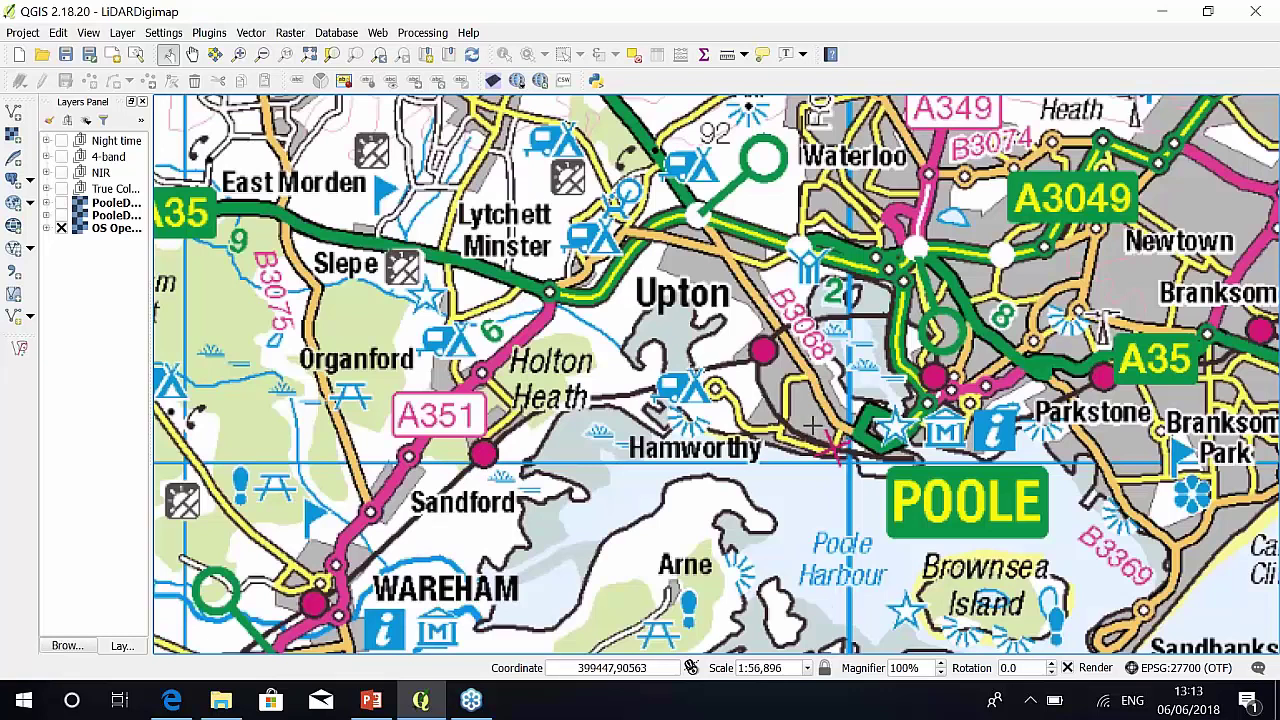
scroll(806, 425, "down", 1)
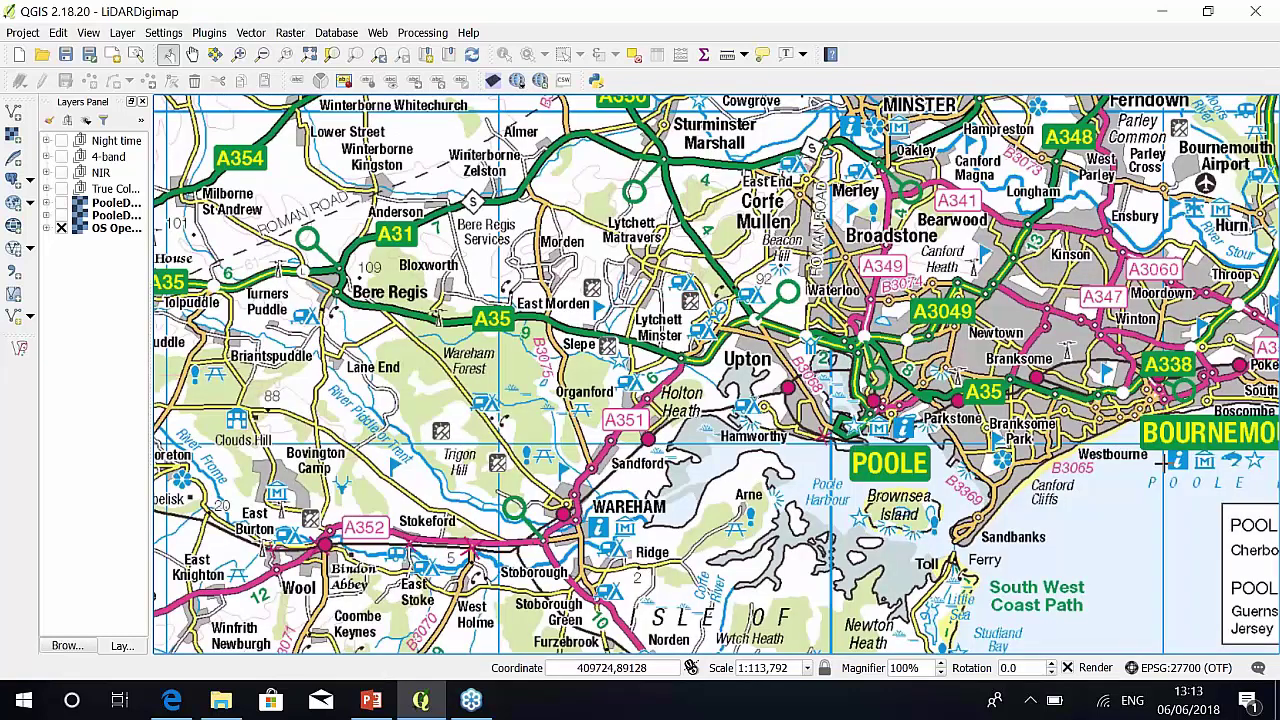
scroll(765, 418, "up", 1)
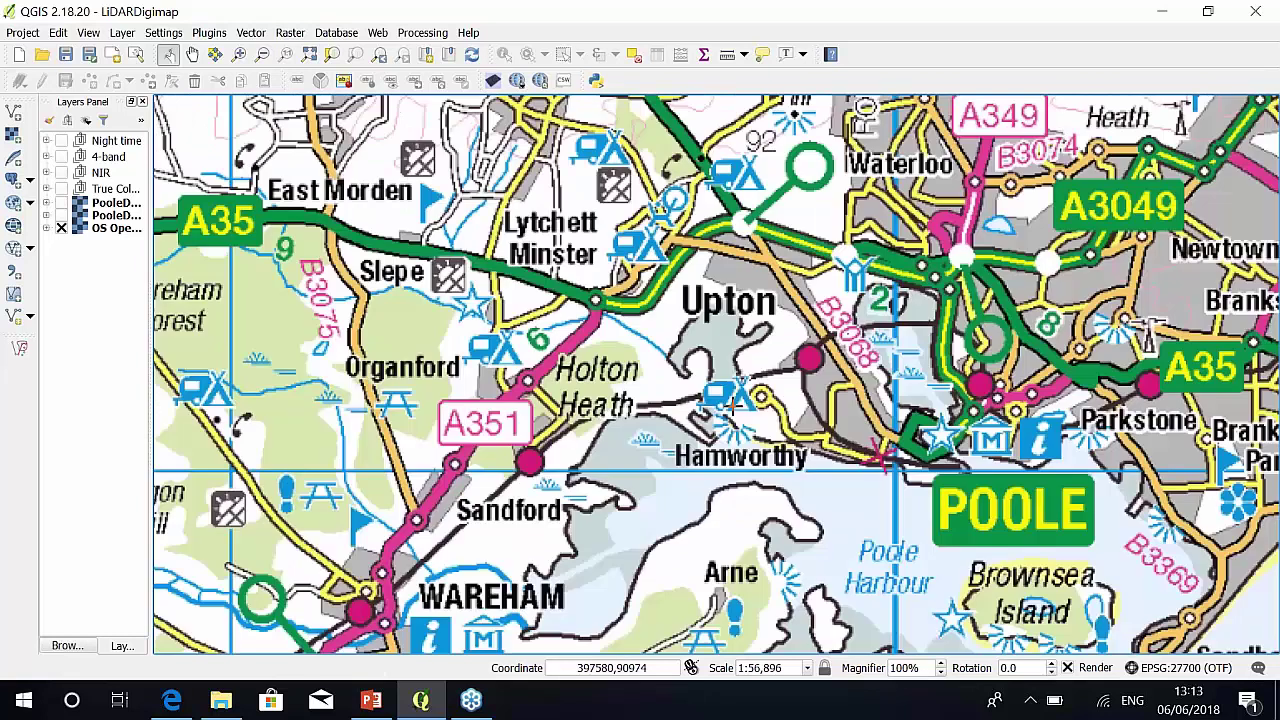
scroll(737, 405, "up", 1)
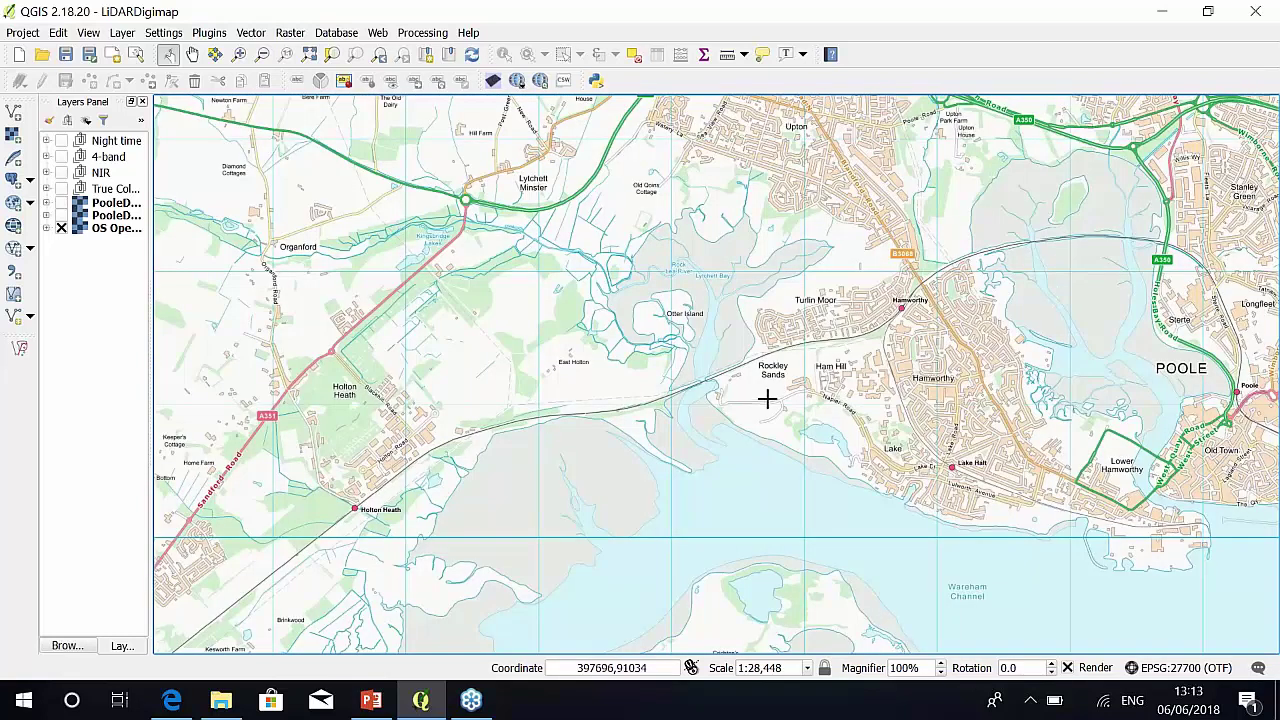
scroll(767, 399, "up", 1)
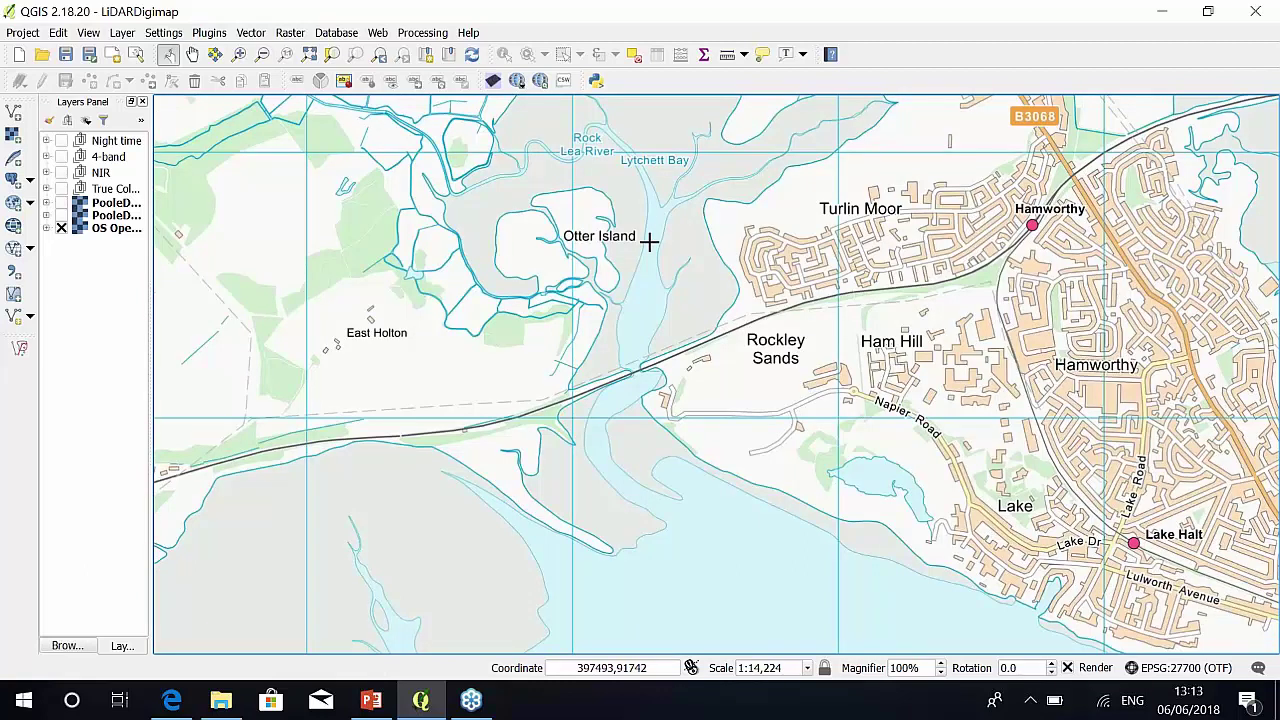
Widen the layer list, turn on PooleDTM above OS Open Data, and check the PooleDTM legend values
left_click_drag(157, 268, 233, 288)
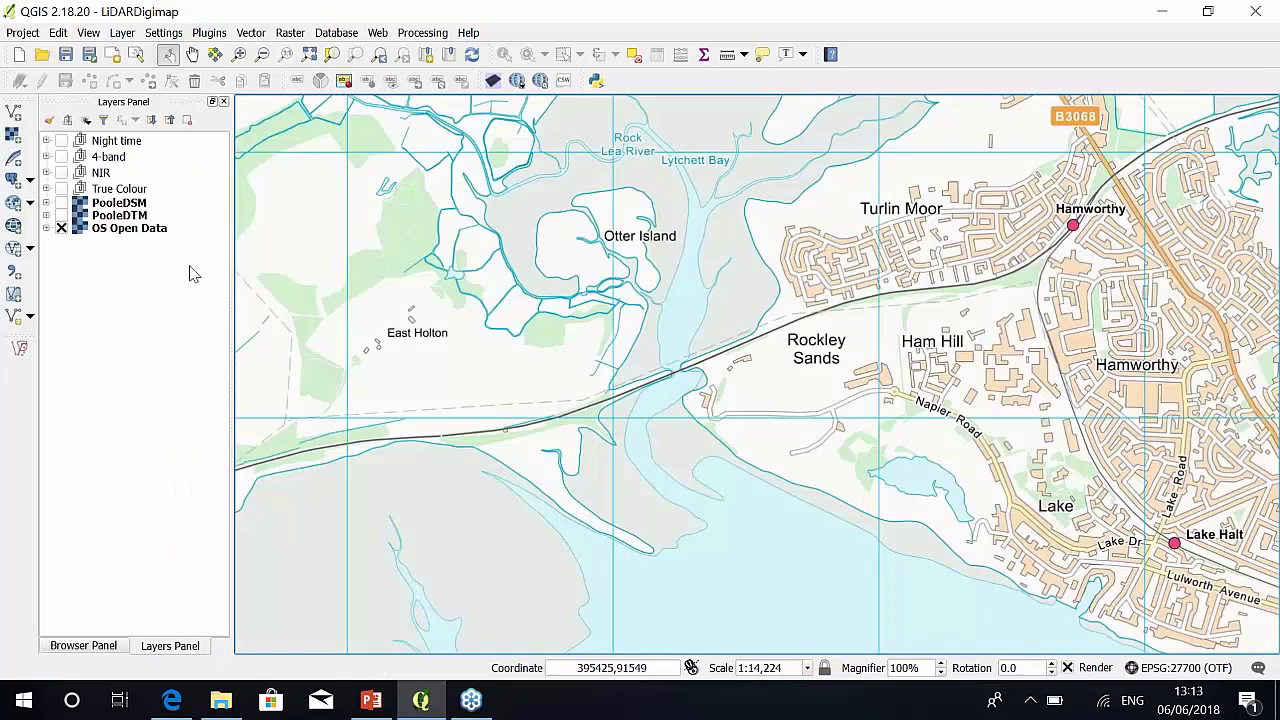
left_click(60, 218)
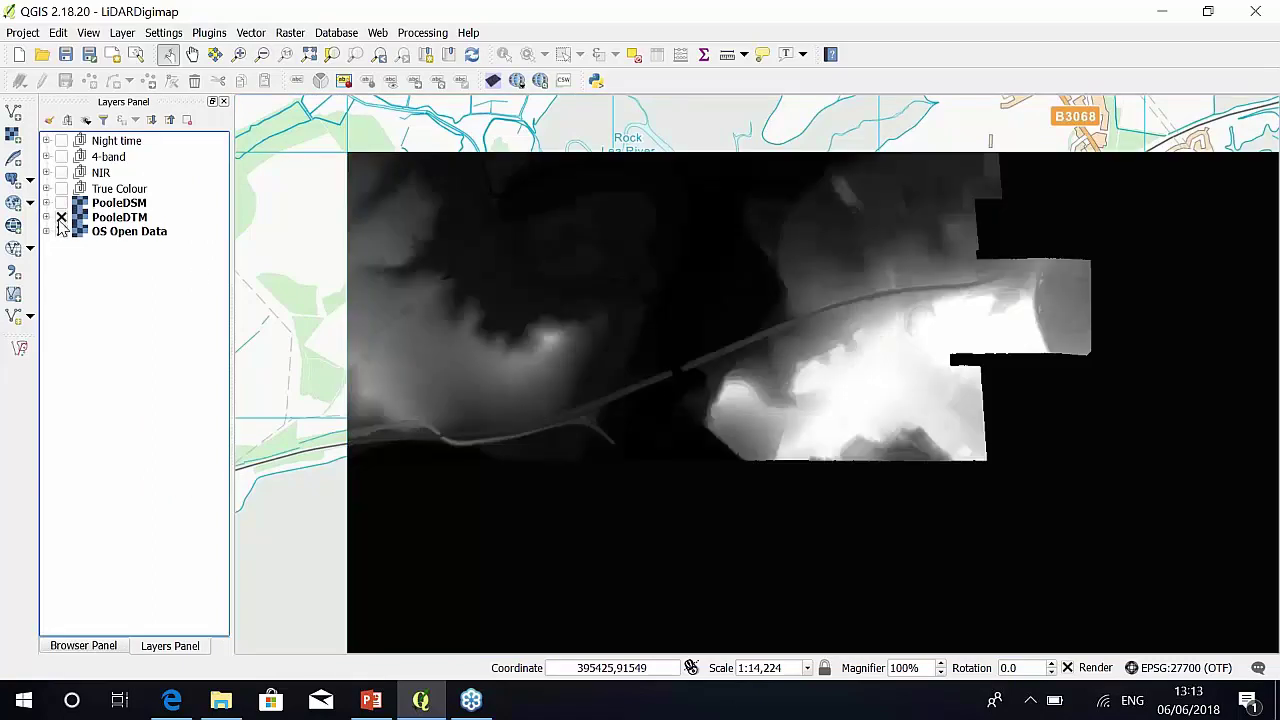
left_click(61, 231)
left_click(46, 217)
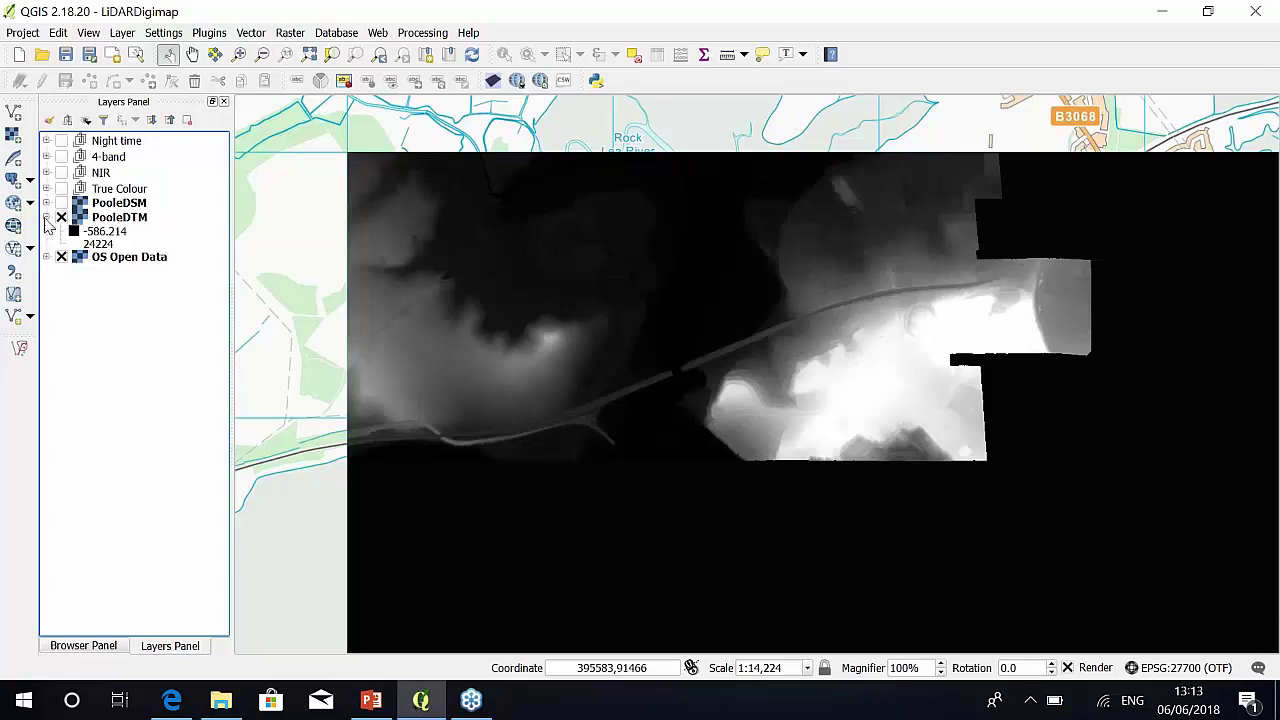
left_click(46, 217)
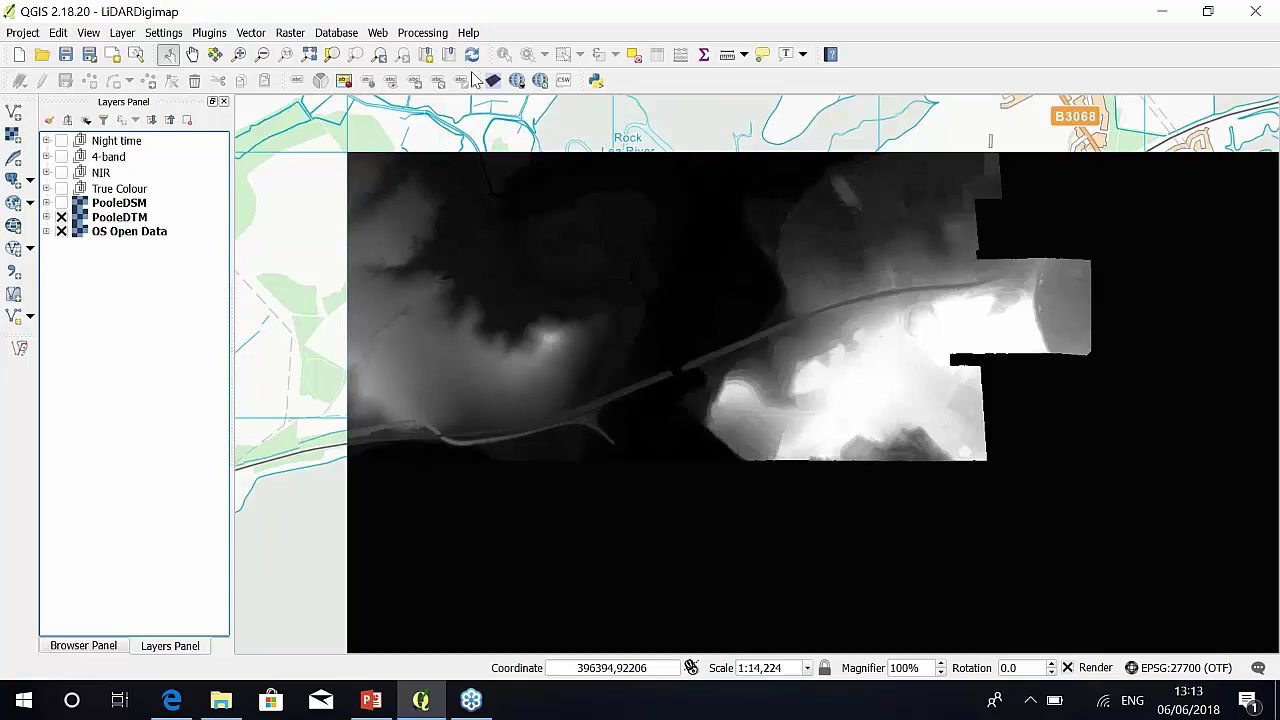
Identify PooleDTM cell values on the bright ground near Rockley Sands and the dark area beside it, widening the results, and return to the layer list
left_click(120, 220)
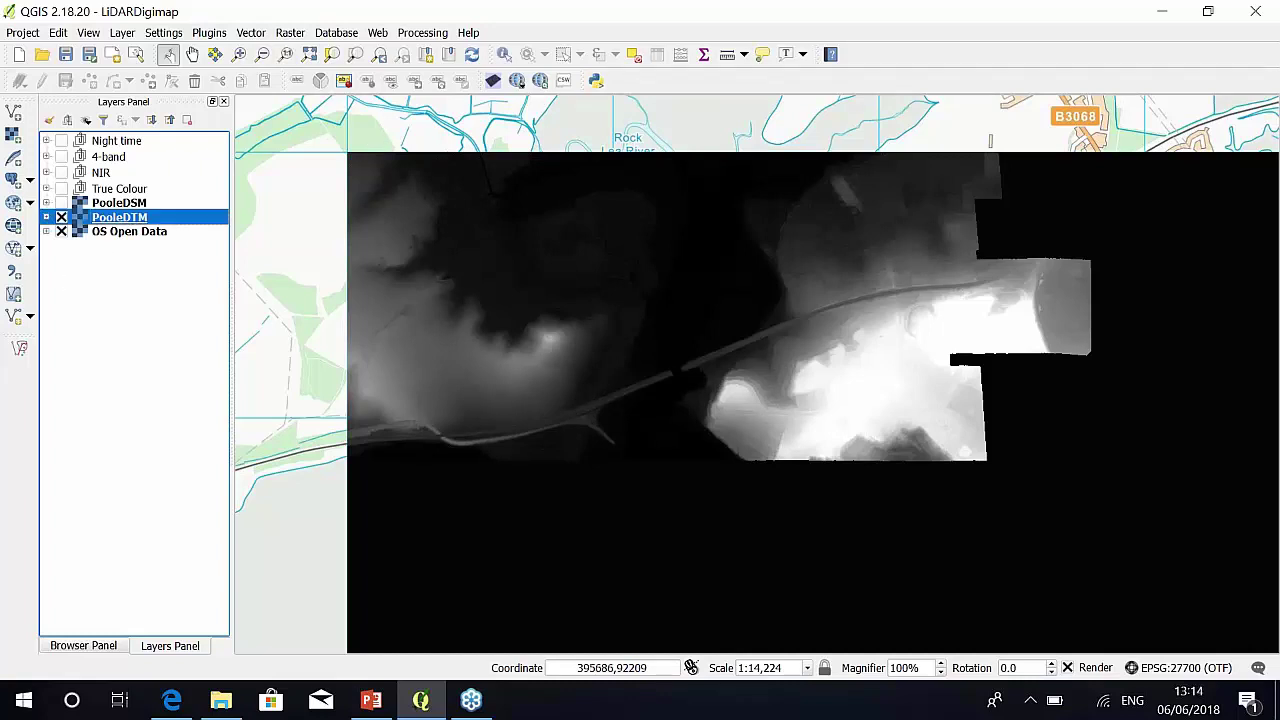
left_click(504, 54)
left_click(750, 407)
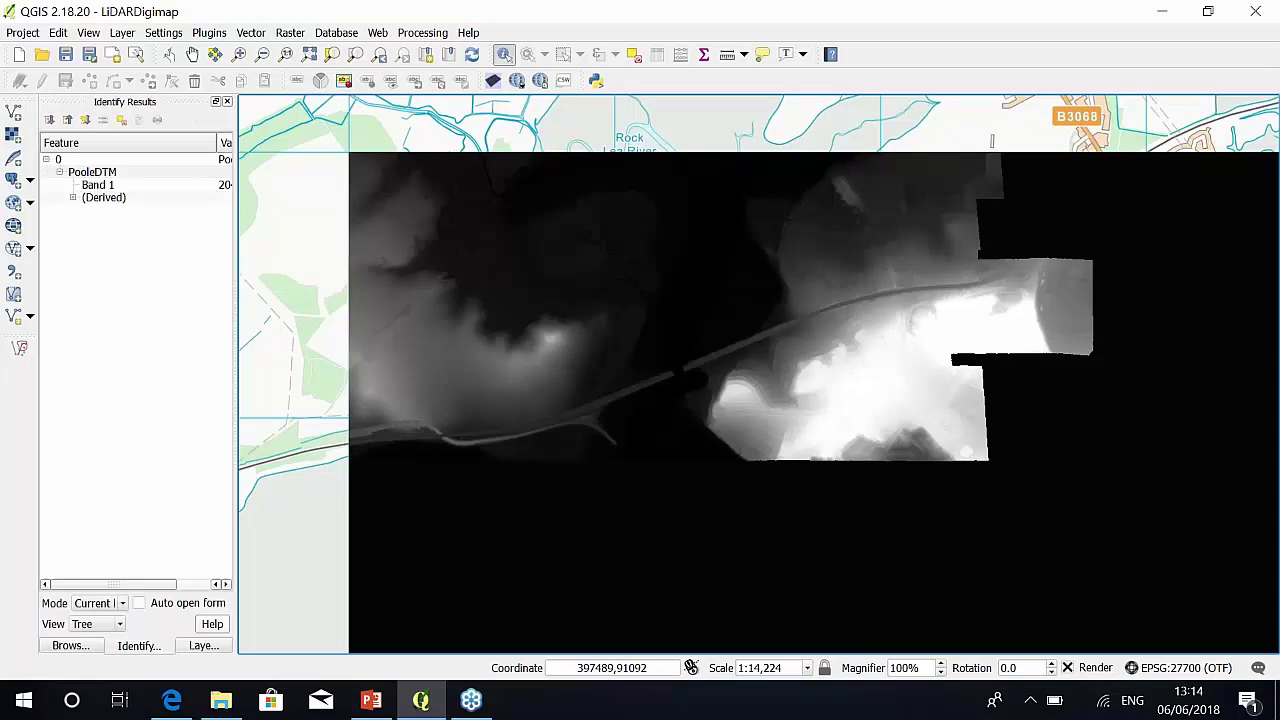
left_click_drag(244, 415, 325, 420)
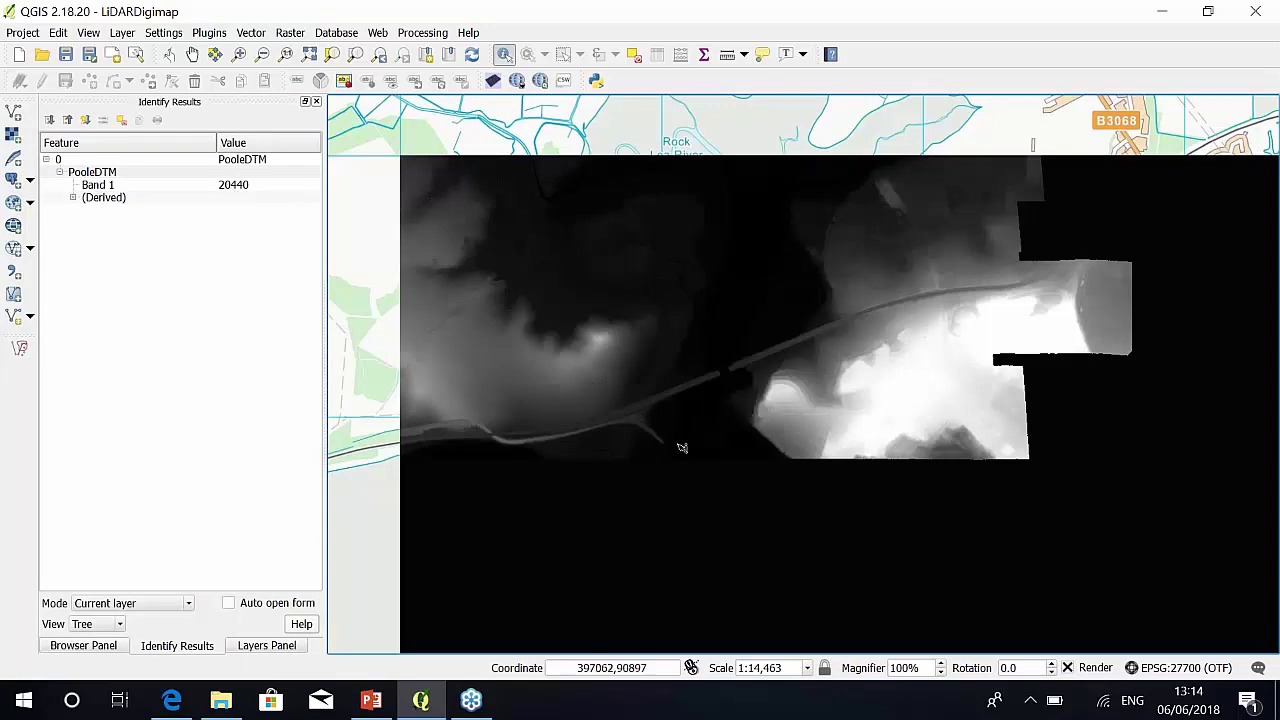
left_click(764, 441)
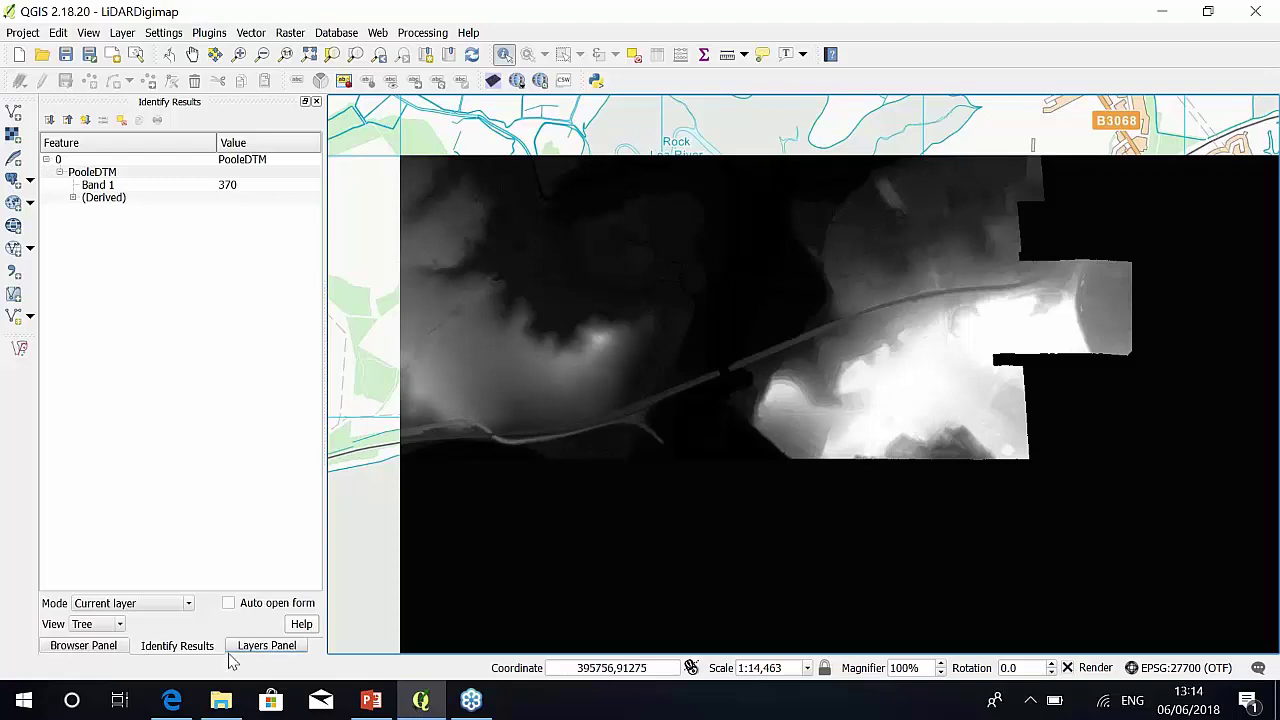
left_click(266, 645)
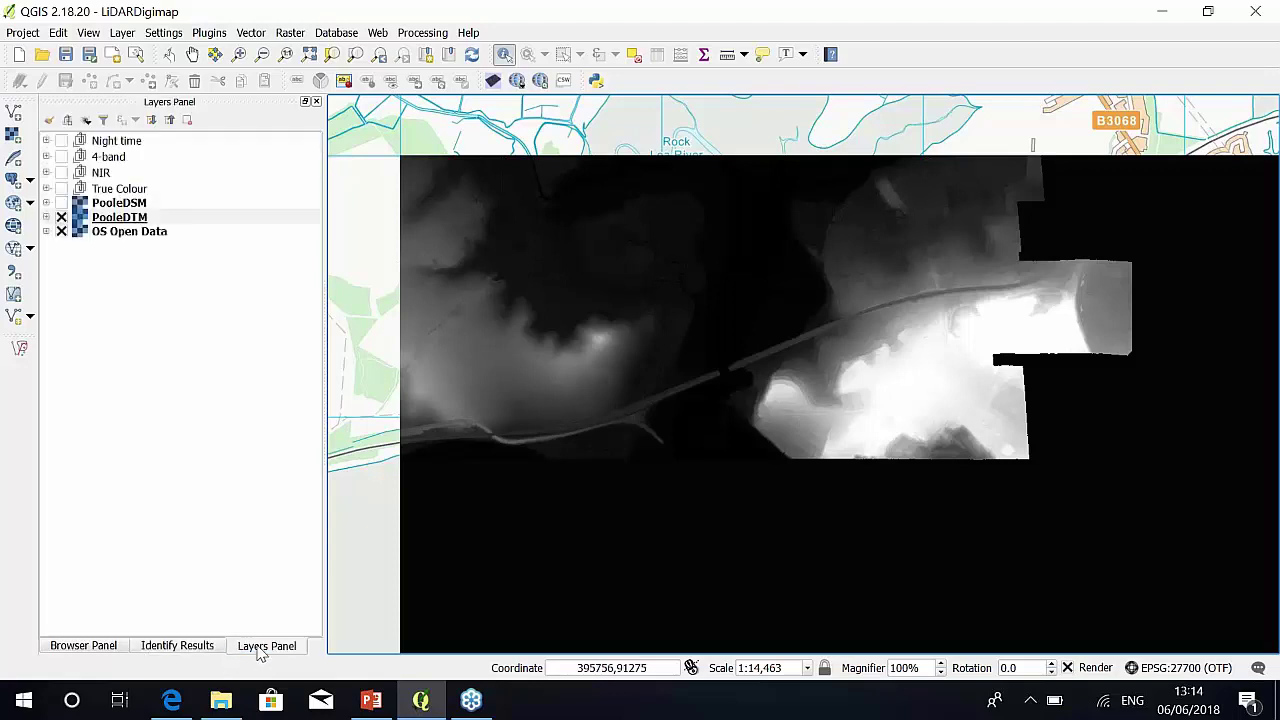
Turn on the PooleDSM layer above PooleDTM and examine the caravan park beside the shore close up
left_click(61, 203)
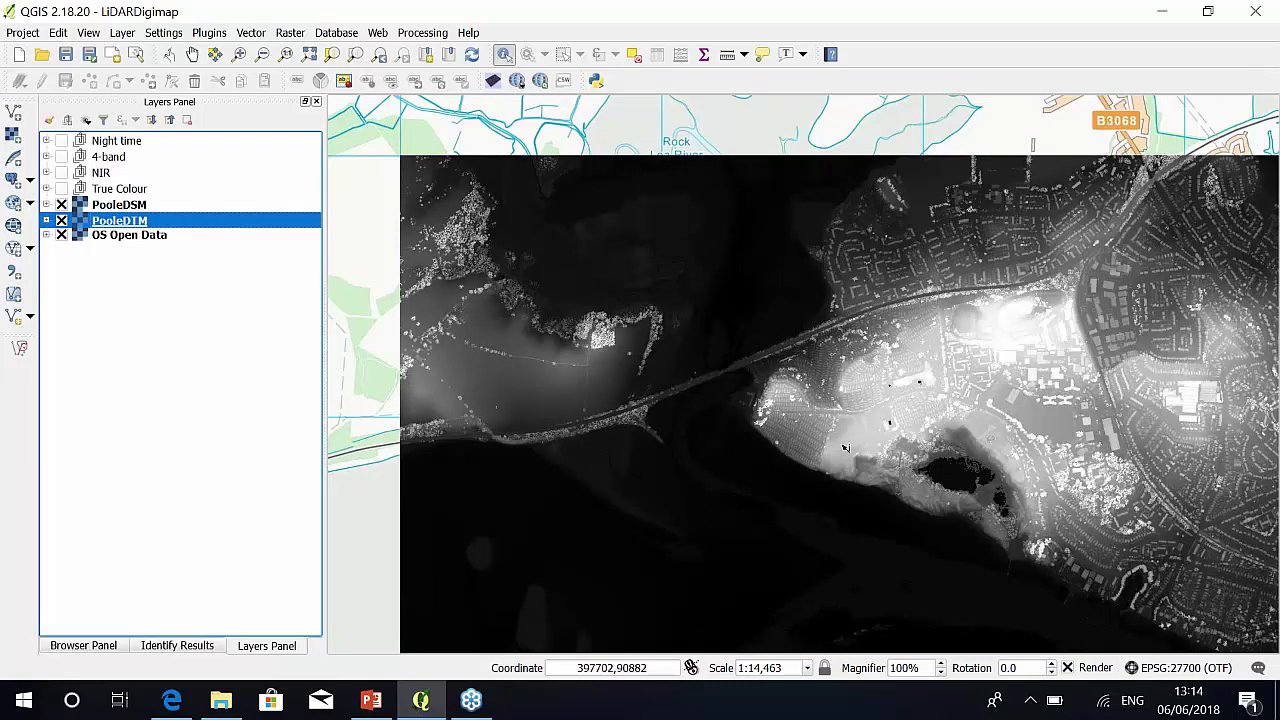
scroll(827, 436, "up", 1)
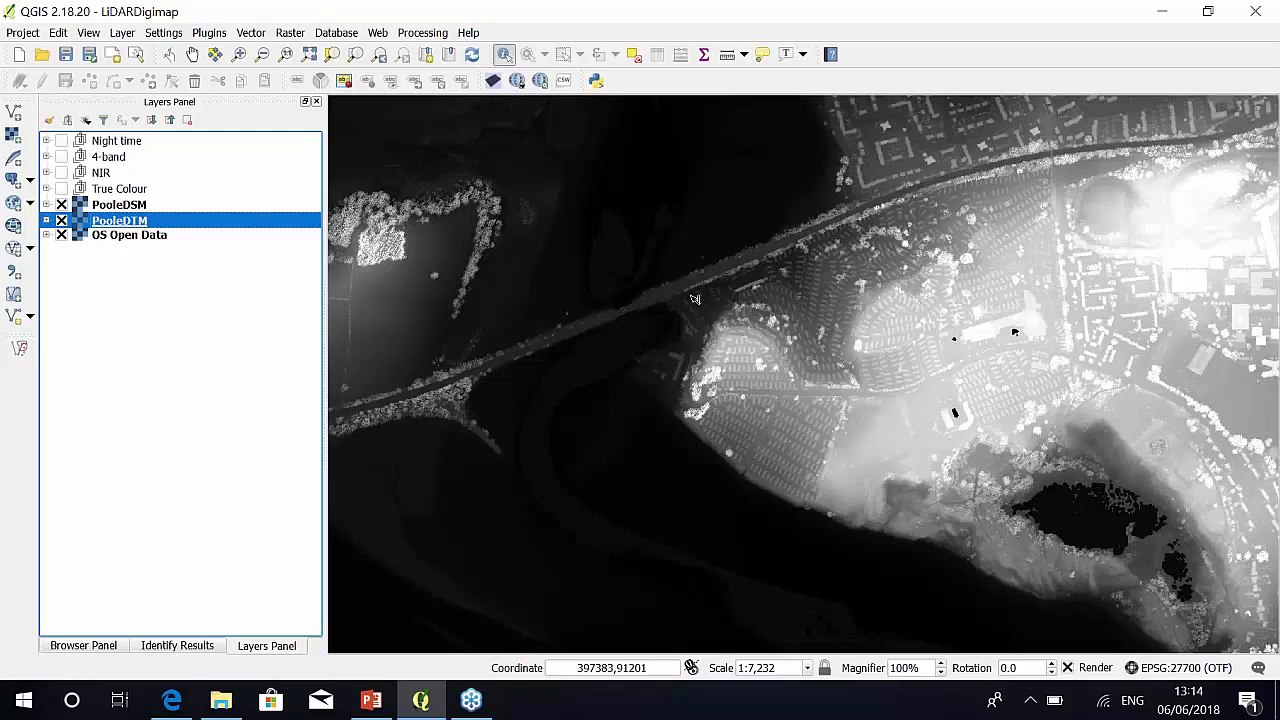
scroll(706, 340, "up", 1)
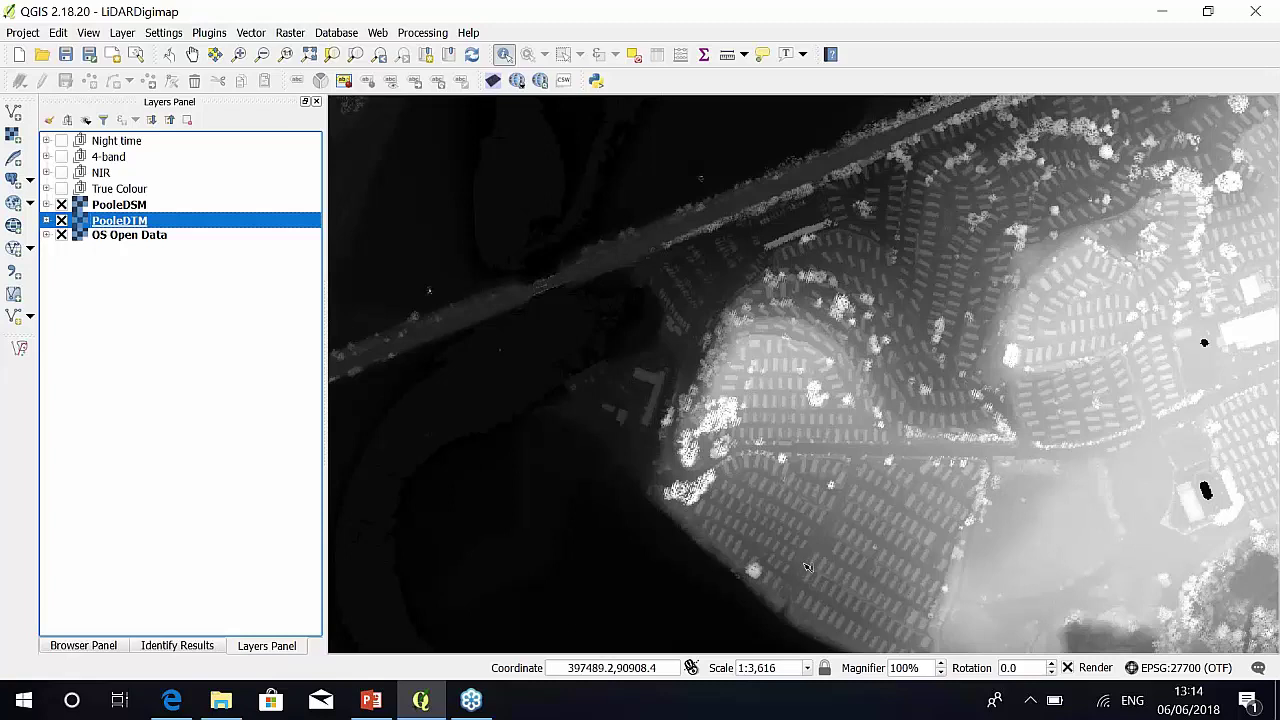
scroll(800, 575, "up", 1)
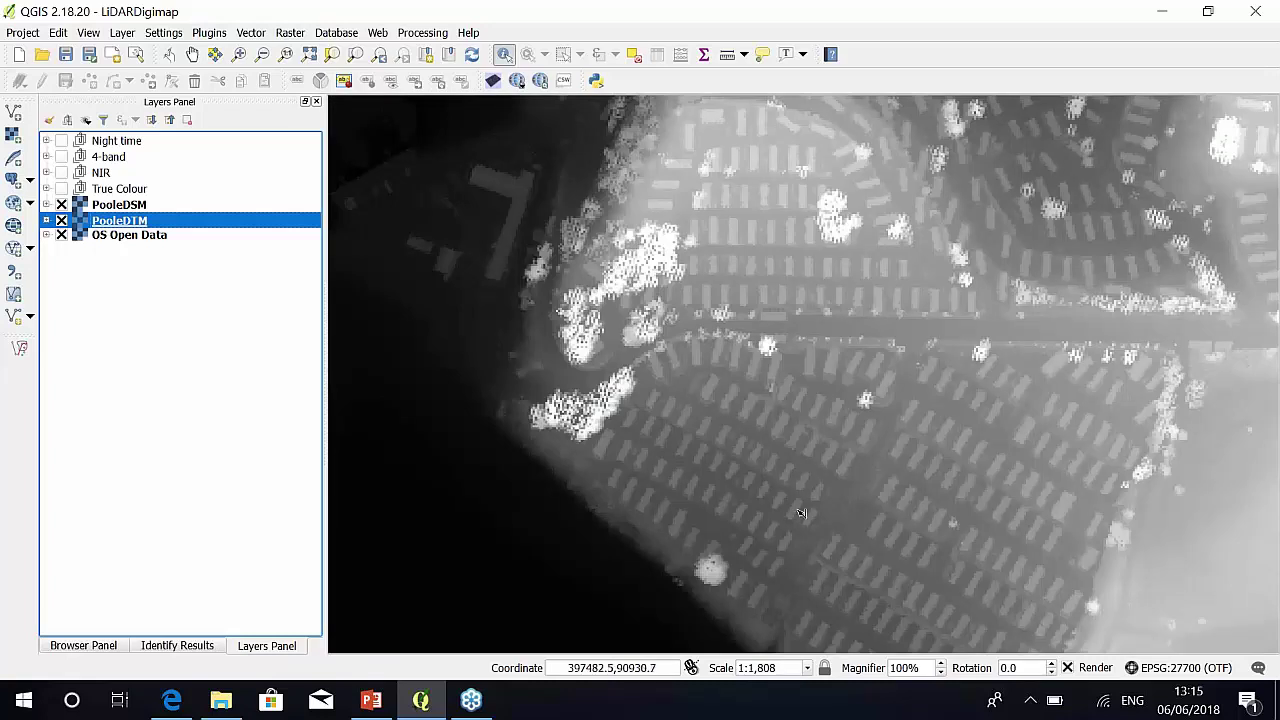
Identify PooleDTM cell values at several caravans, the round tree and the road in the caravan park, and return to the layer list
left_click(799, 513)
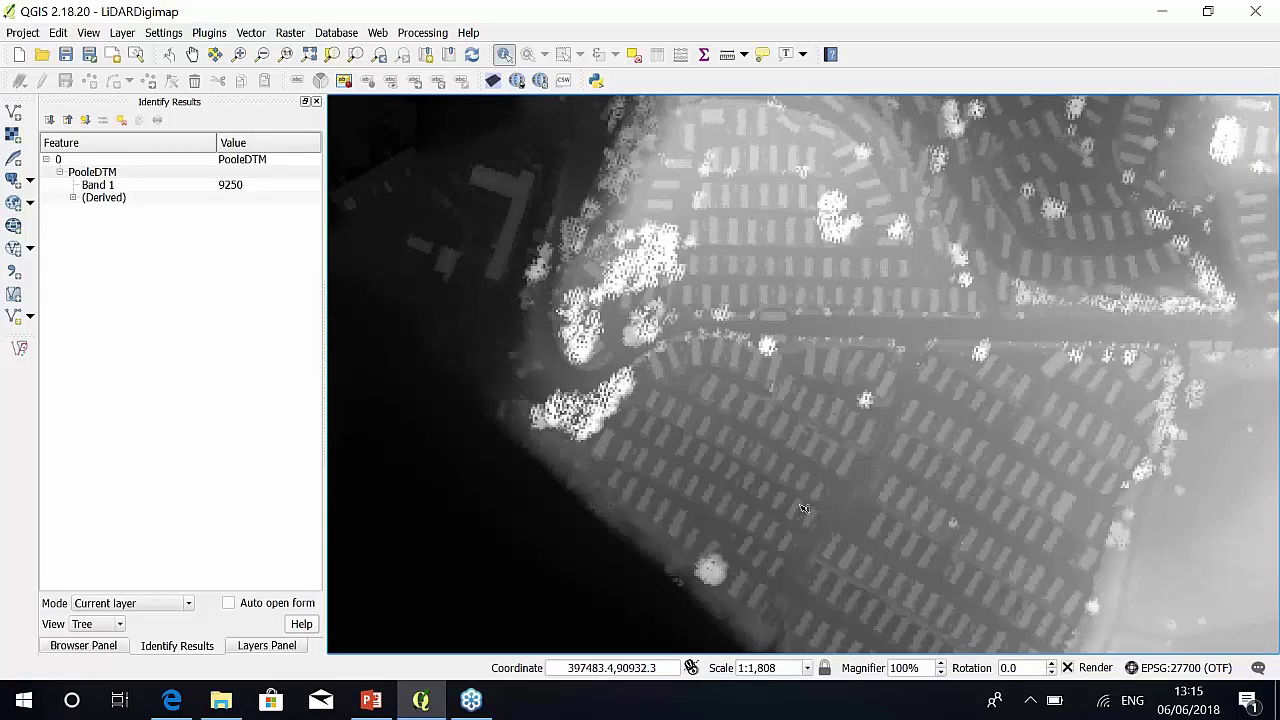
left_click(806, 489)
left_click(826, 478)
left_click(826, 566)
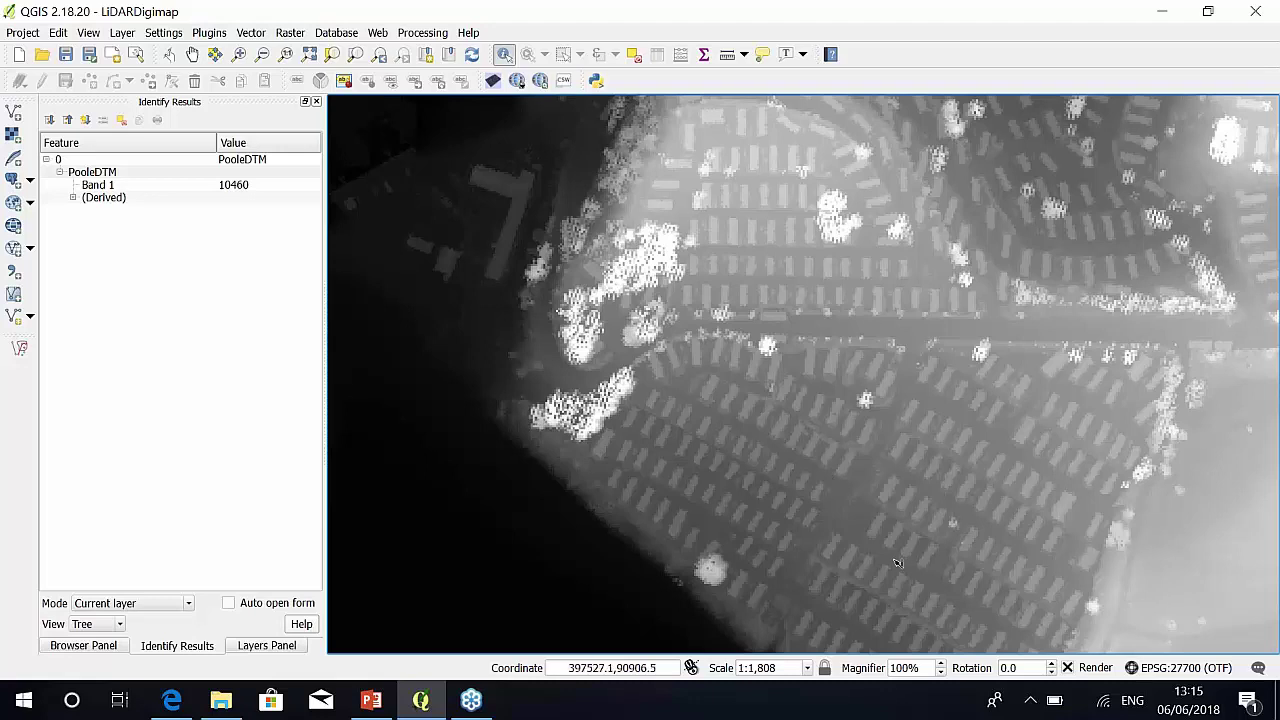
left_click(769, 349)
left_click(780, 332)
left_click(807, 332)
left_click(258, 655)
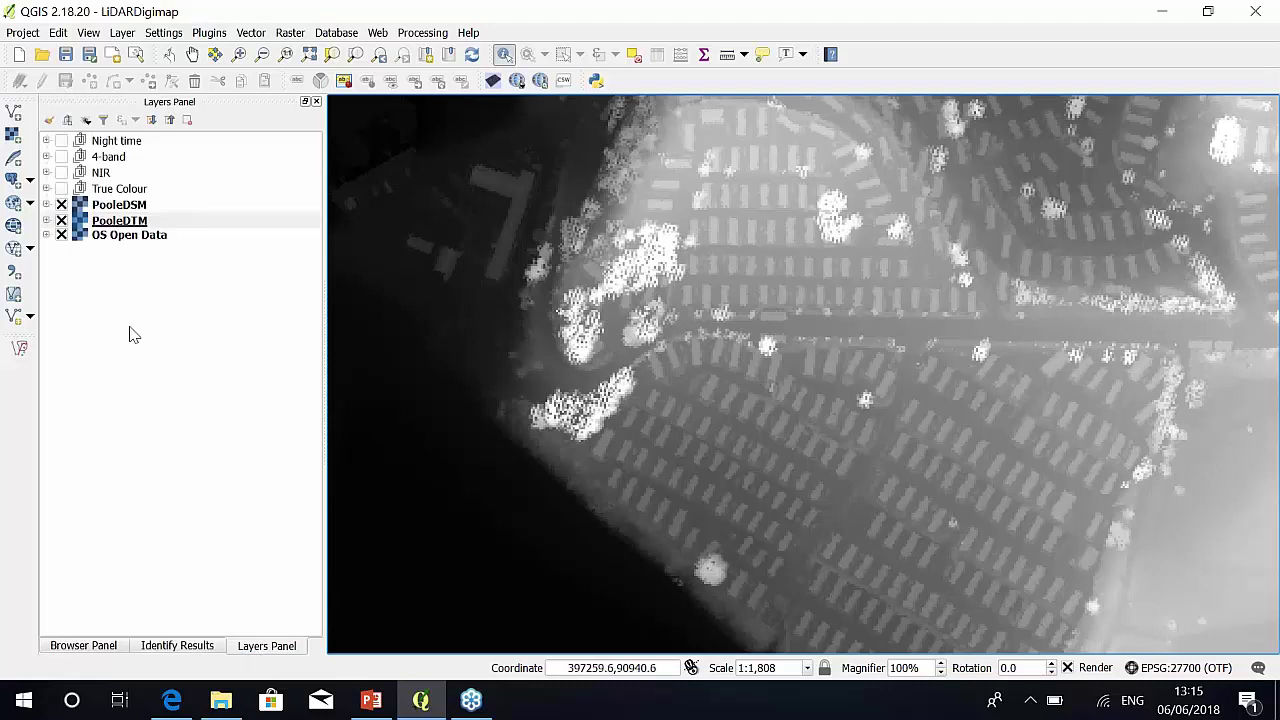
Make PooleDSM the active layer, identify its cell values at the same tree, road and caravans, and return to the layer list
left_click(140, 206)
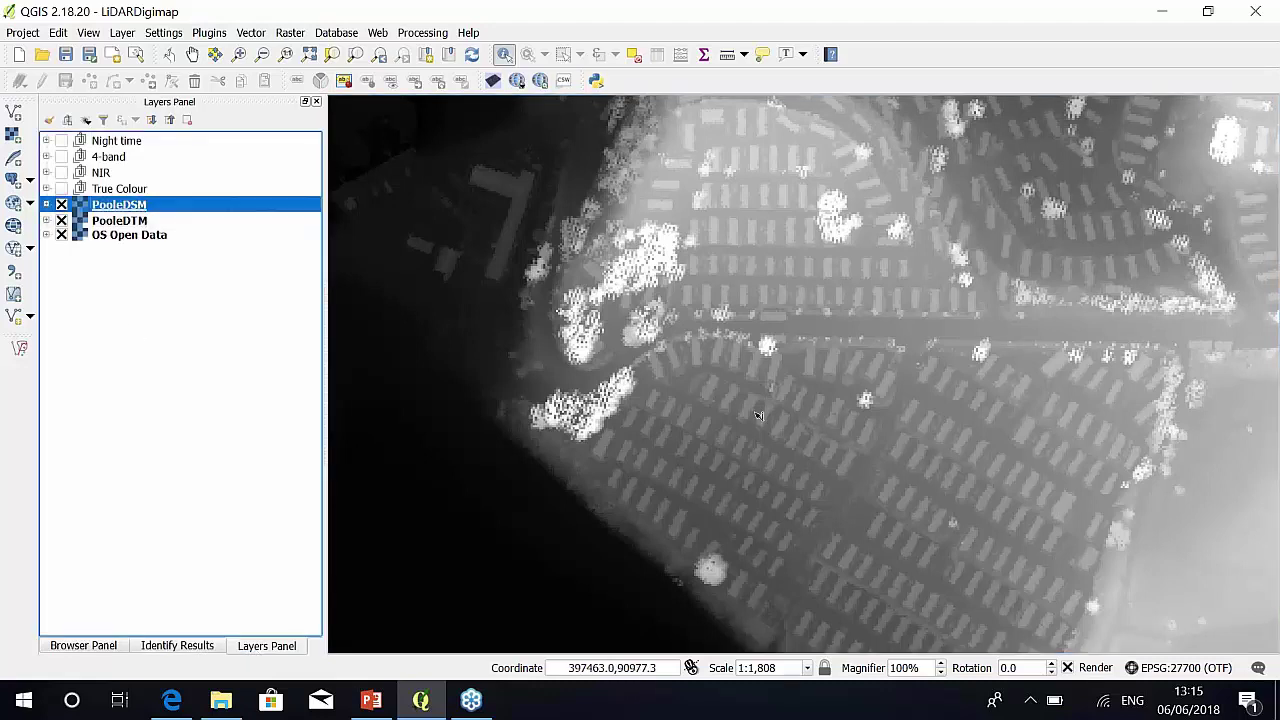
left_click(769, 351)
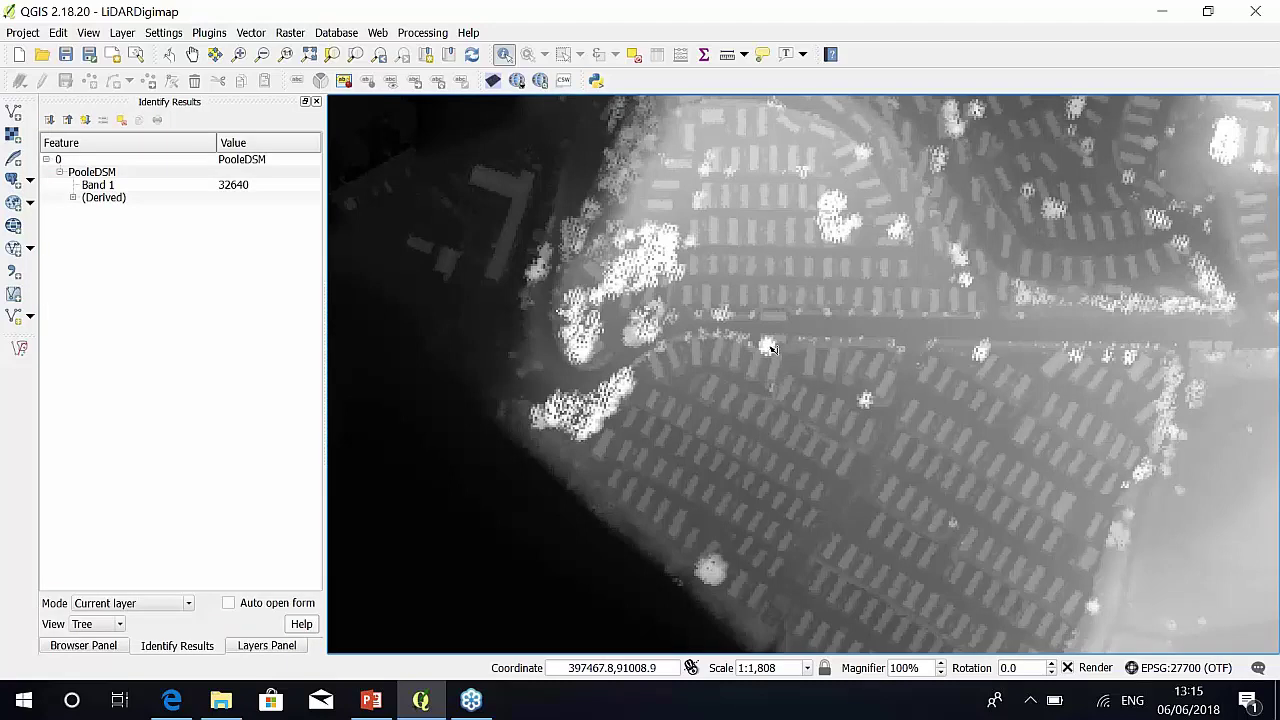
left_click(776, 333)
left_click(715, 497)
left_click(721, 500)
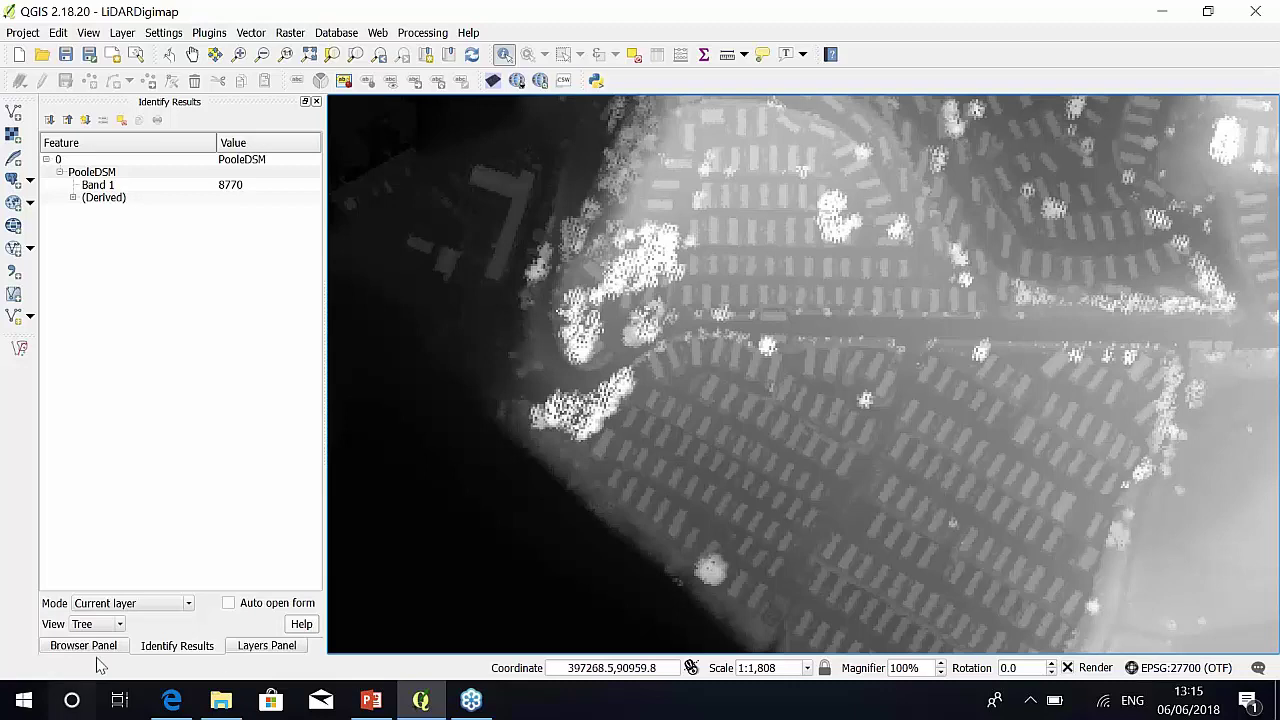
left_click(266, 645)
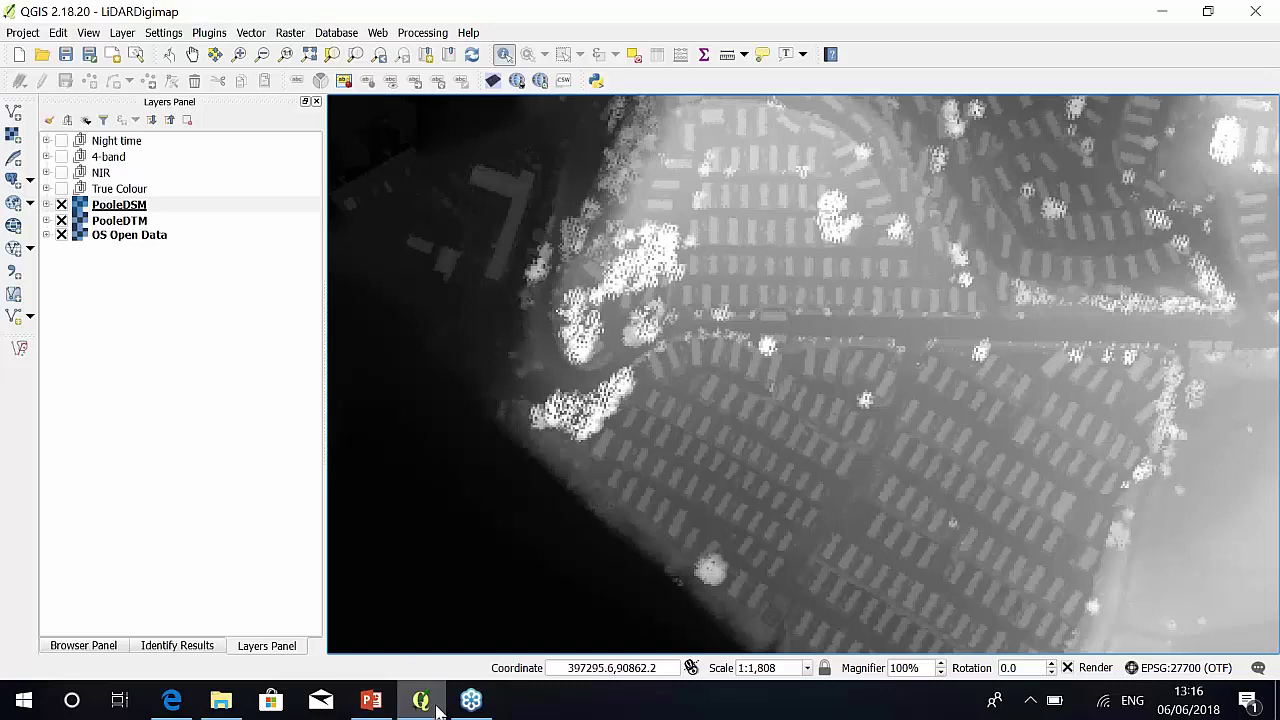
Switch to PowerPoint, present the Point Cloud in ArcGIS Pro slide full screen, and end the show to return to QGIS
mouse_move(377, 708)
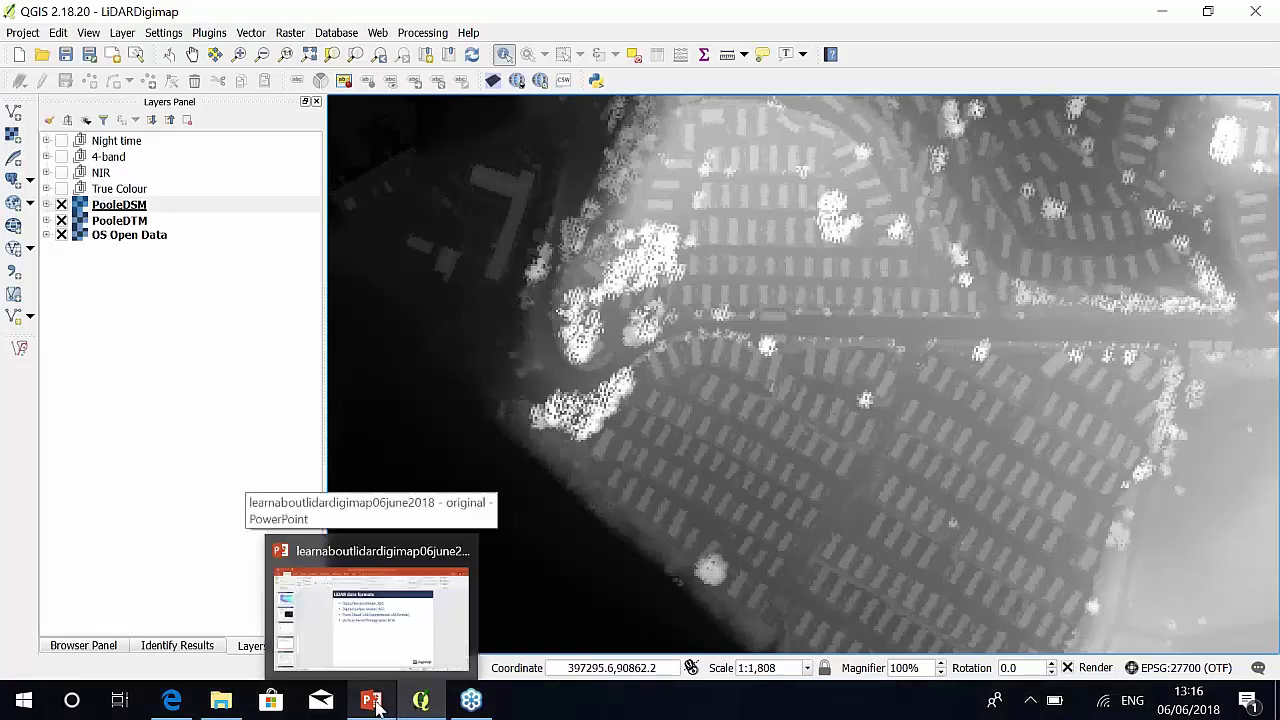
left_click(377, 708)
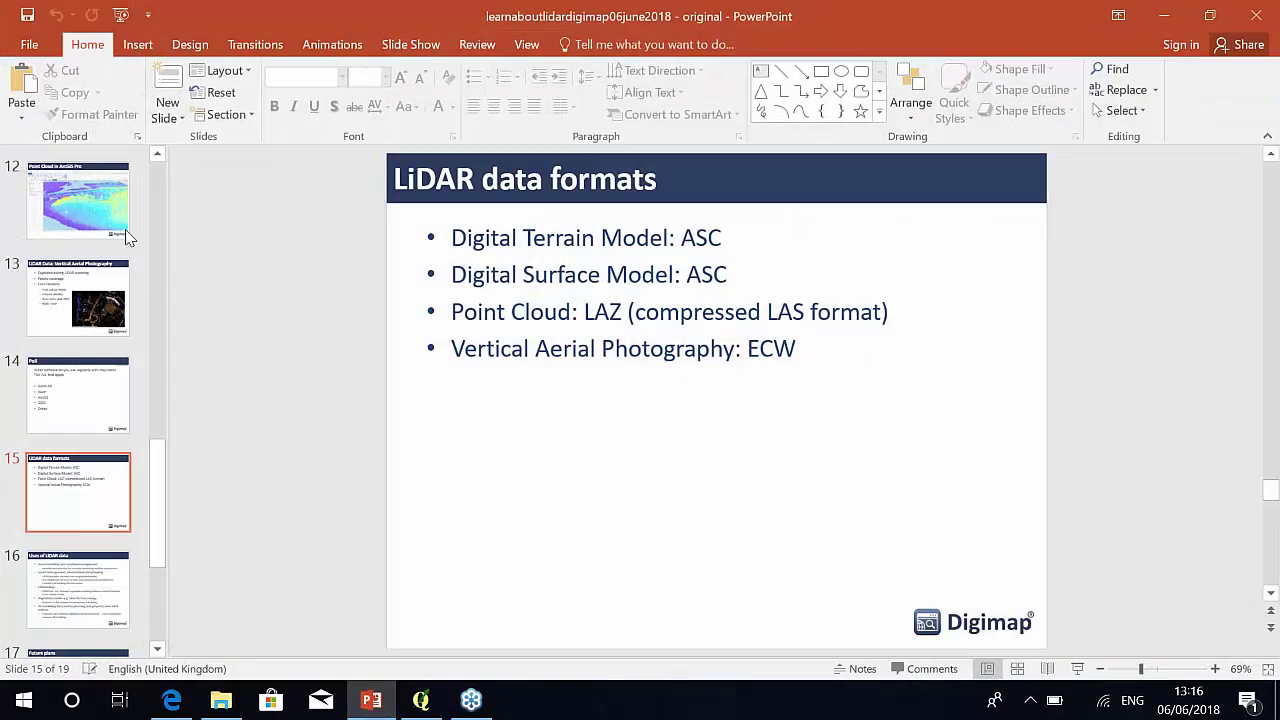
left_click(80, 199)
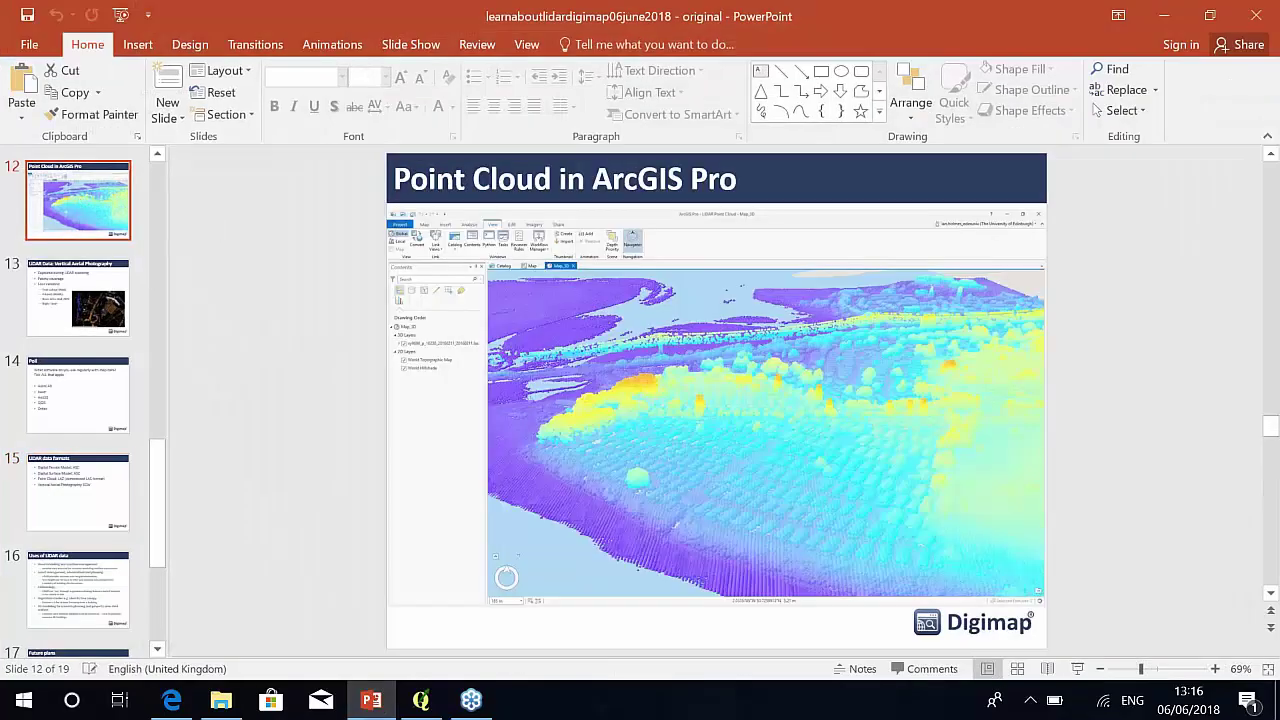
left_click(1077, 668)
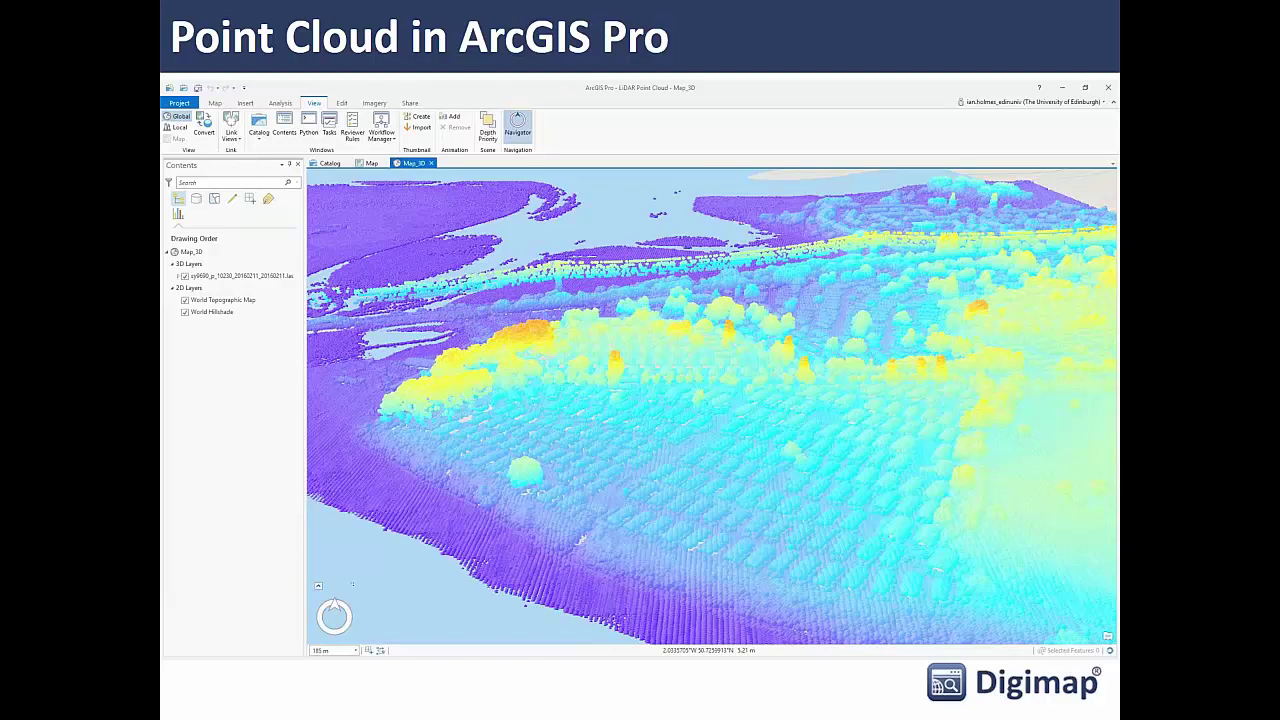
key("Escape")
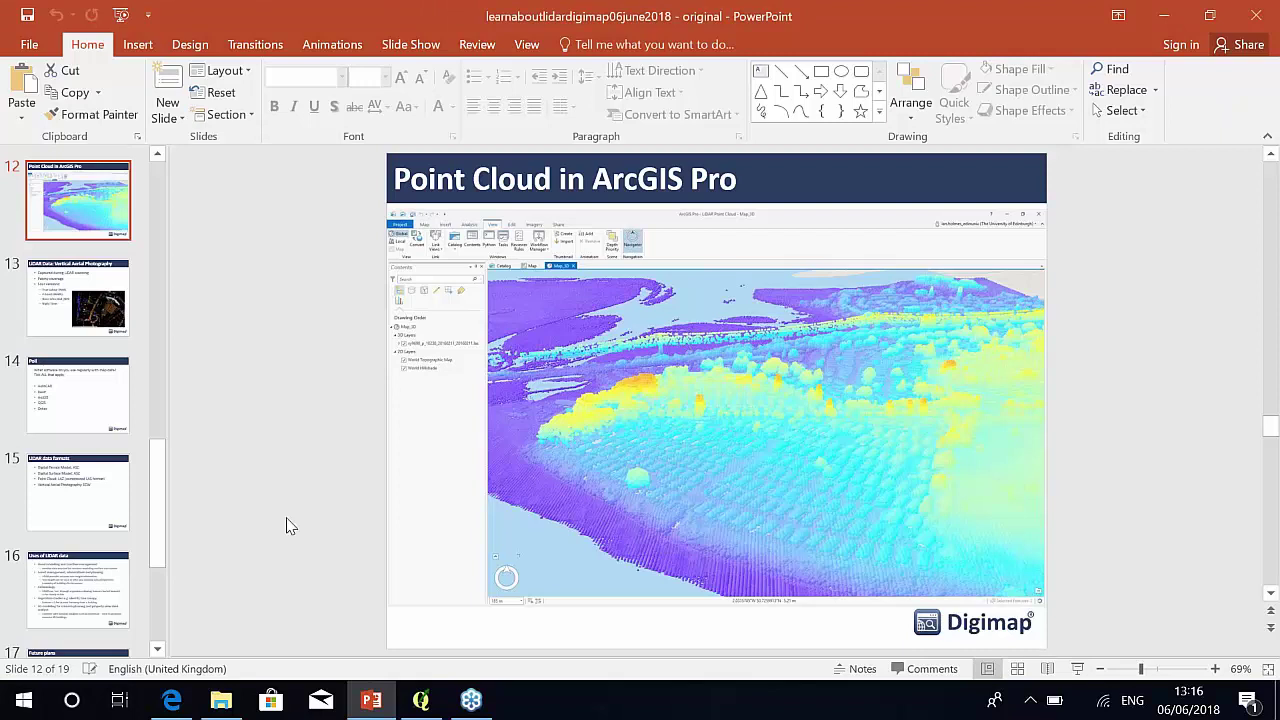
left_click(1164, 16)
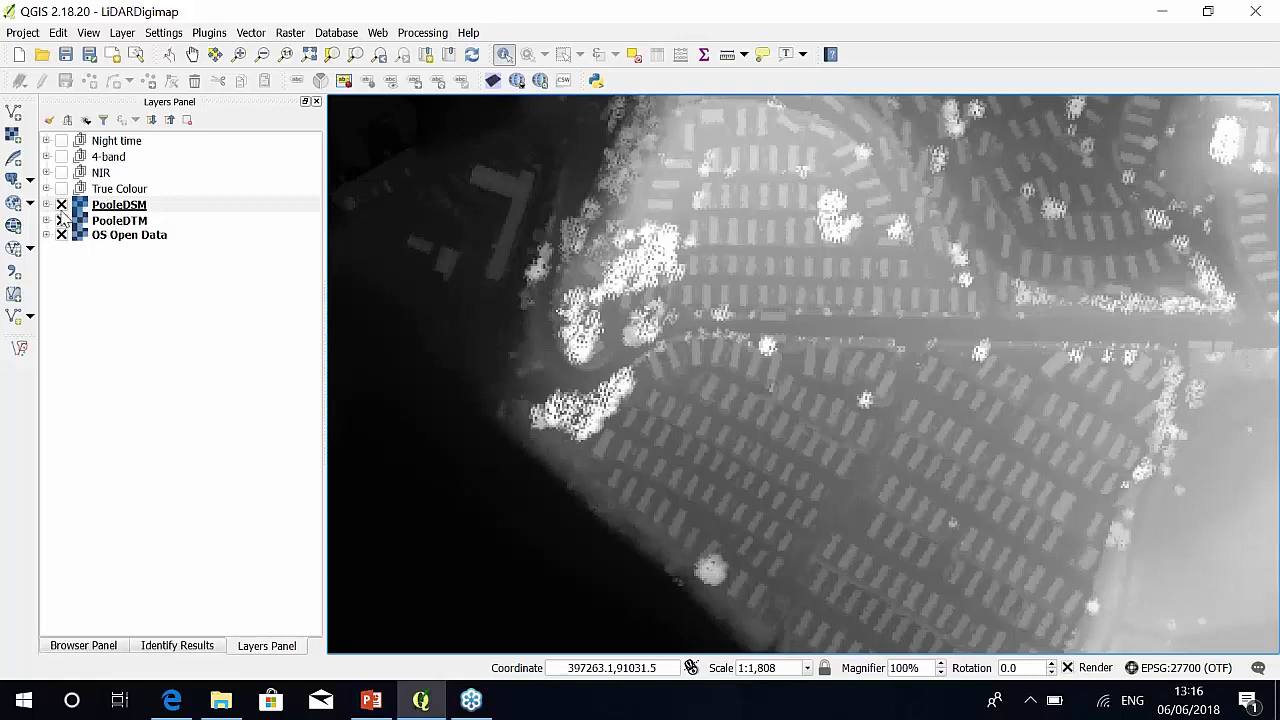
Turn on the True Colour imagery group and examine the caravan park and the boatyard north of it
left_click(61, 189)
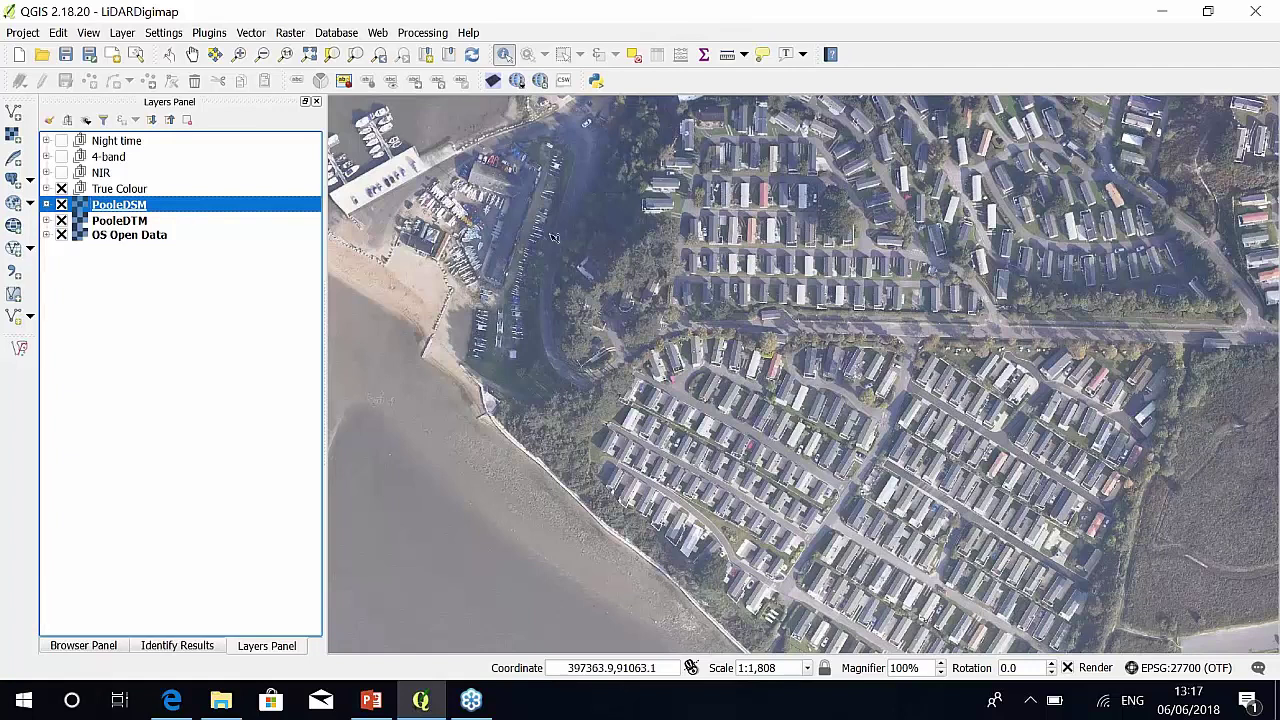
left_click(797, 385)
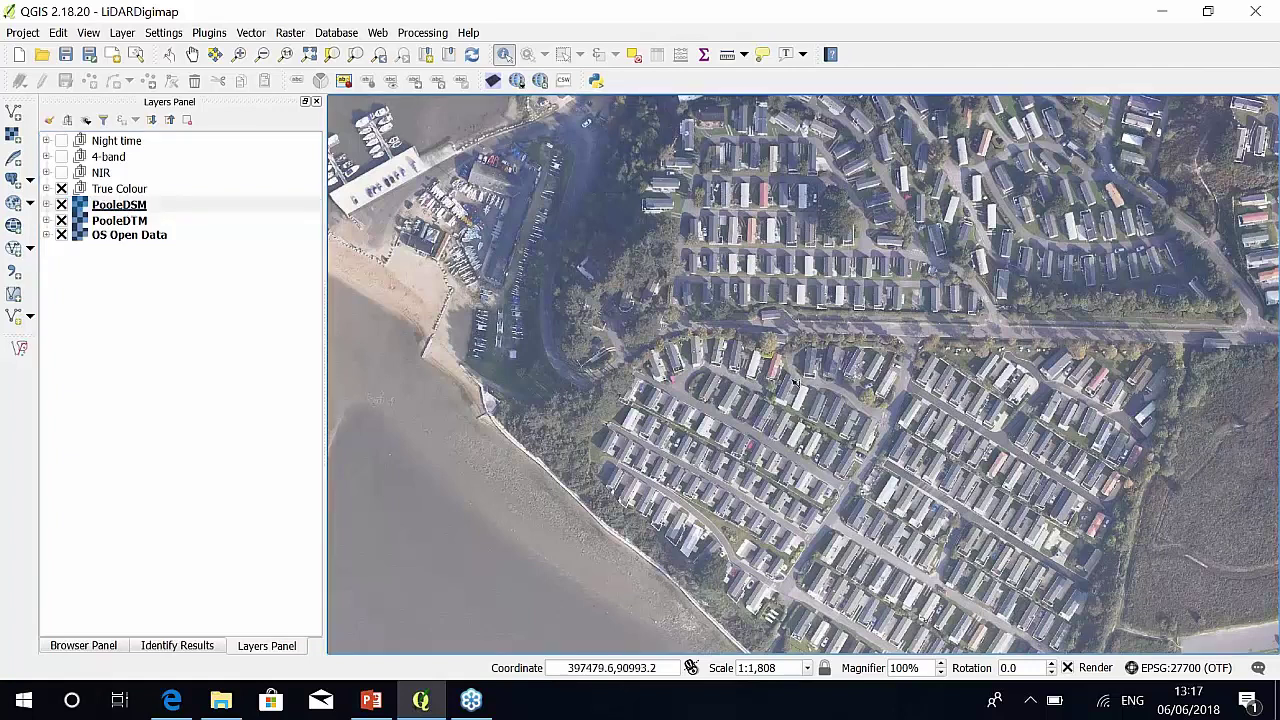
left_click(192, 54)
left_click_drag(770, 257, 777, 527)
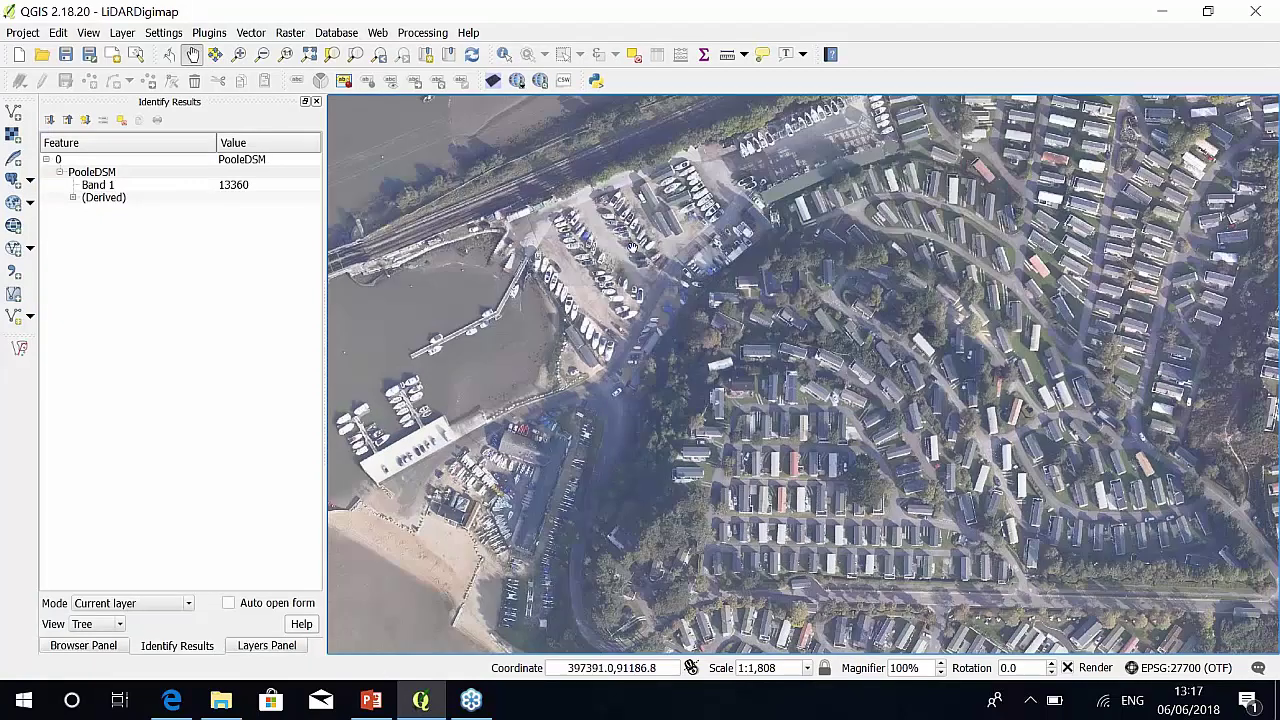
left_click(266, 647)
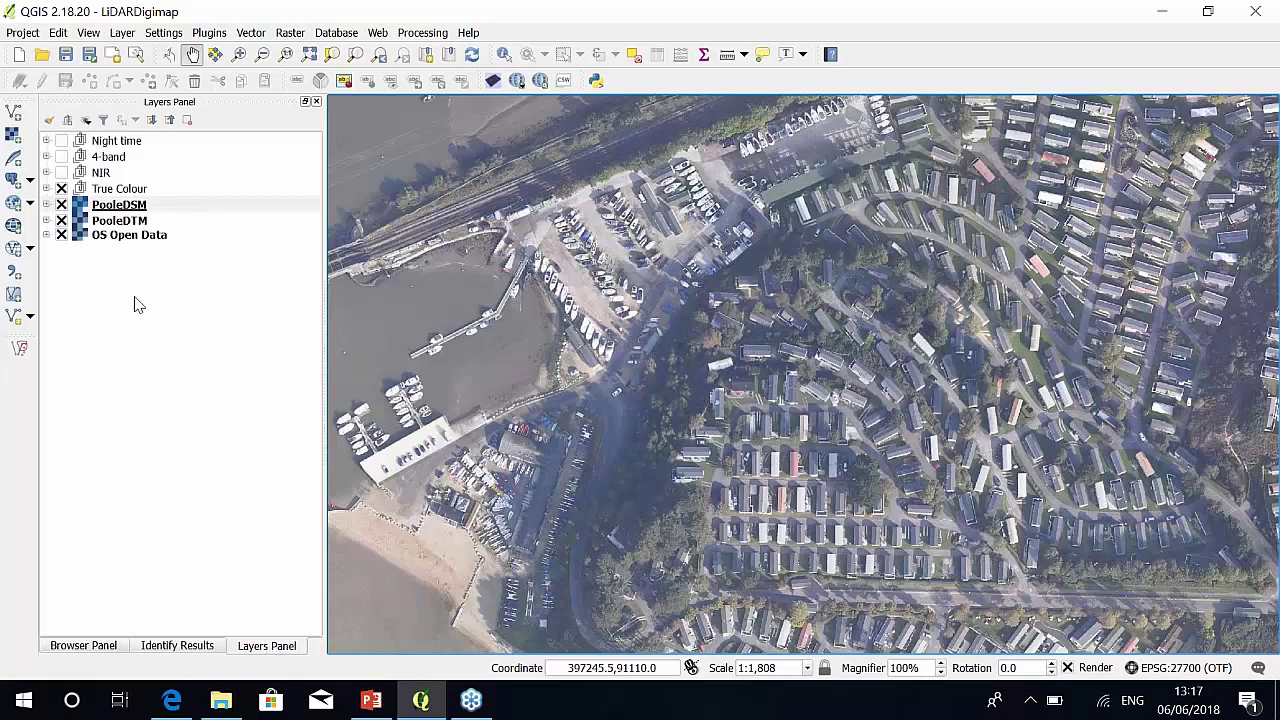
Compare the NIR imagery with True Colour by toggling it, leave NIR on, and turn on the 4-band group
left_click(62, 173)
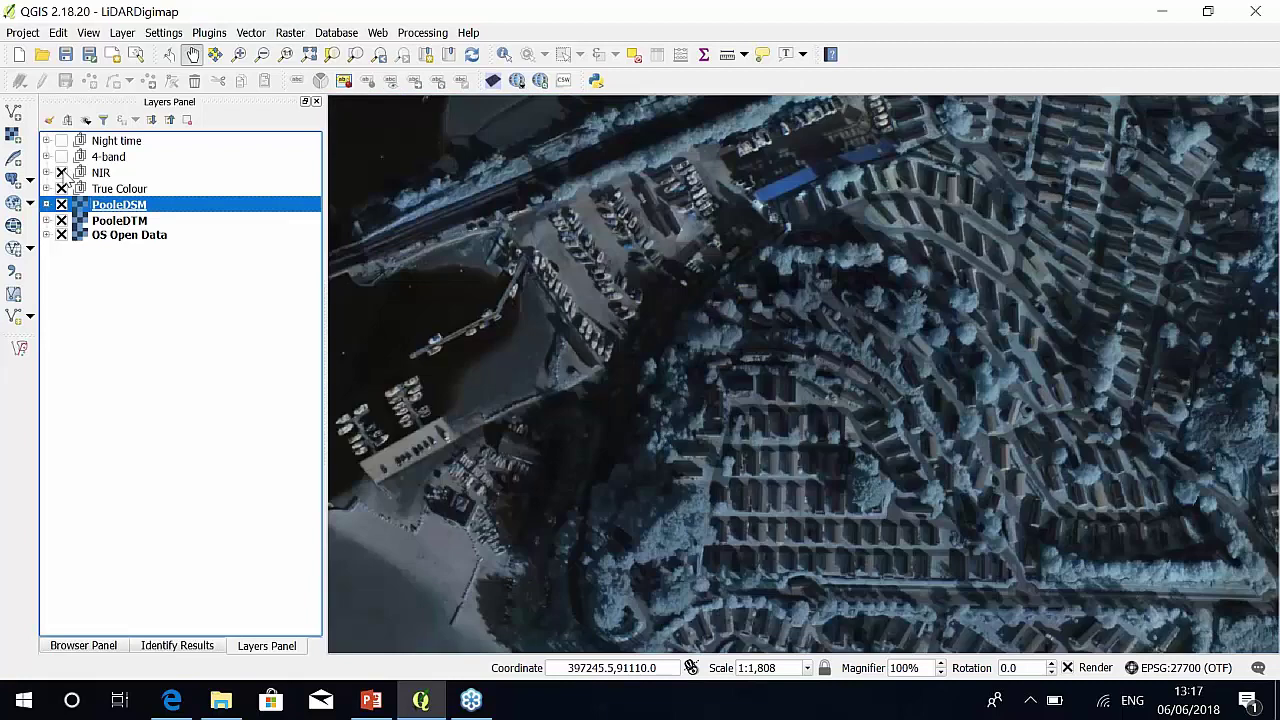
left_click(62, 173)
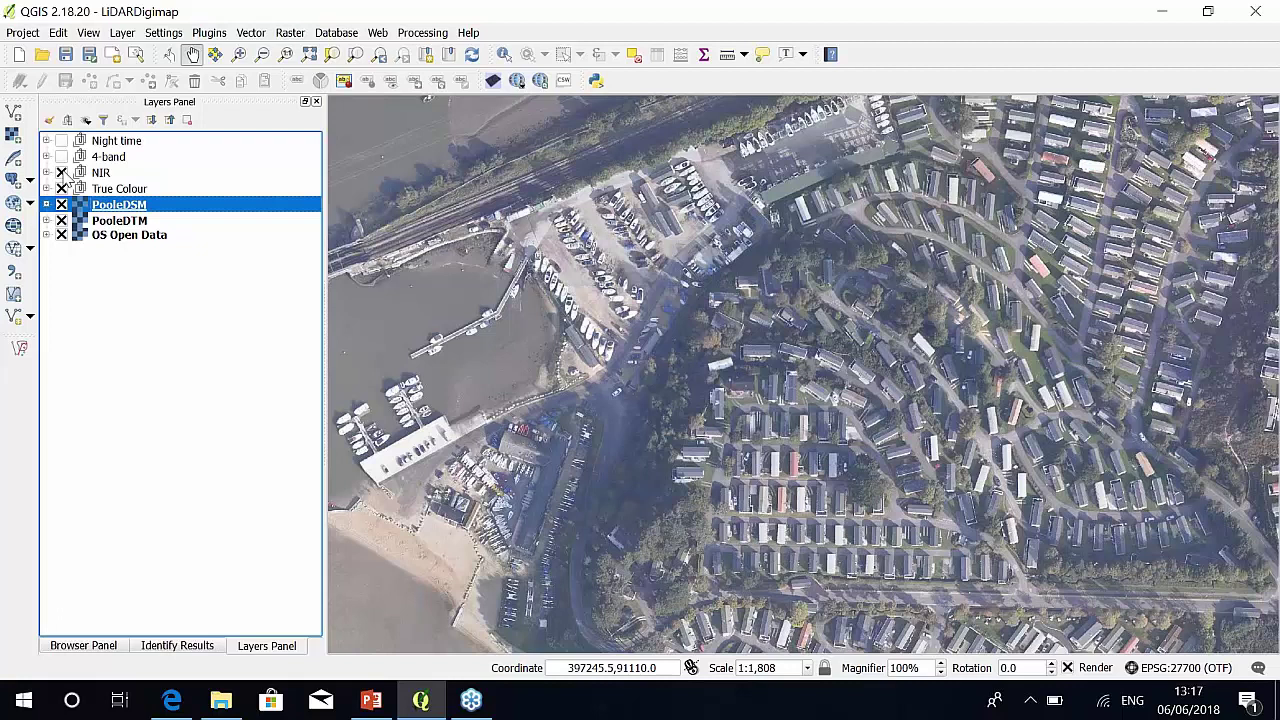
left_click(62, 173)
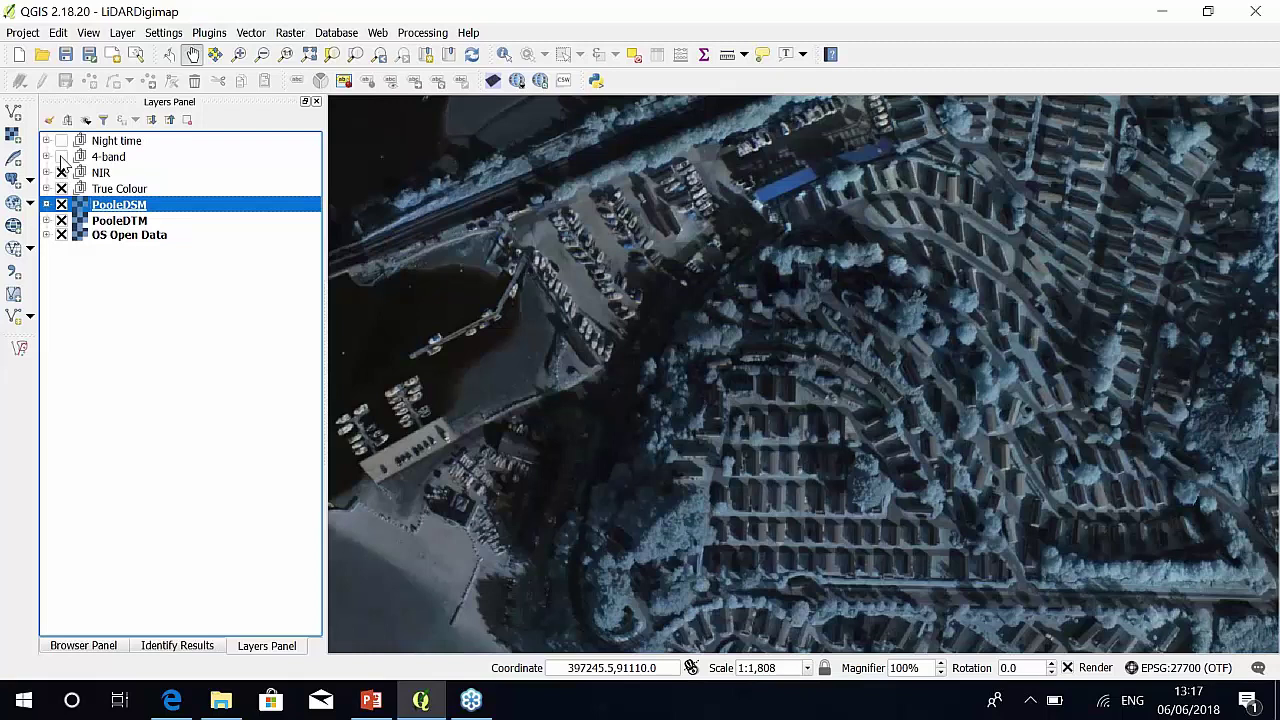
left_click(61, 157)
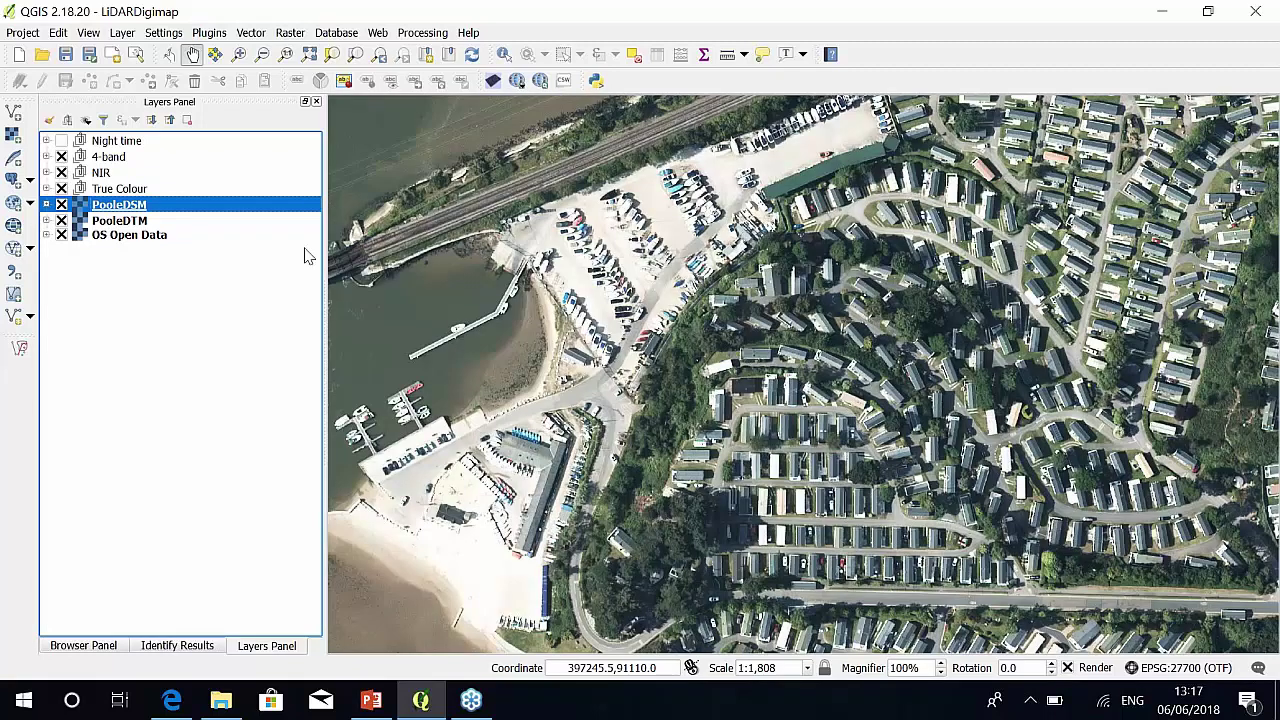
Turn on the Night time group, zoom to its extent, and toggle it off and on to compare with the base map
left_click(61, 141)
right_click(113, 143)
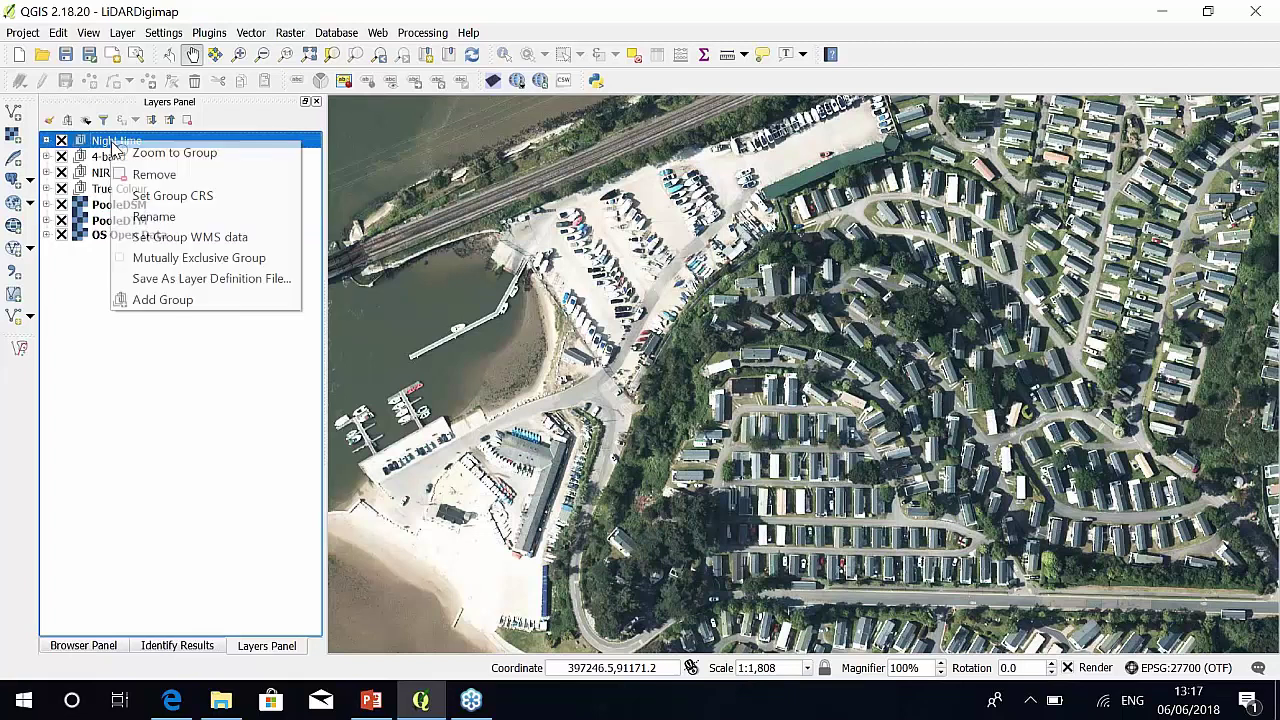
left_click(150, 155)
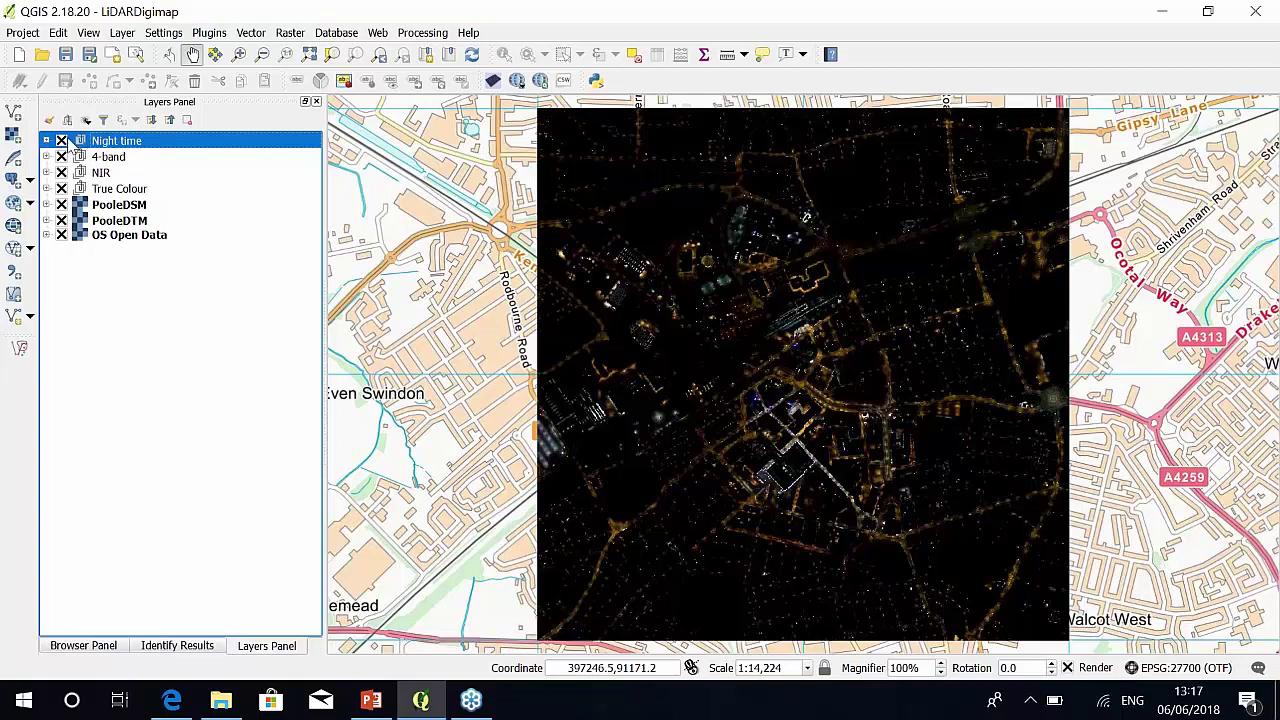
left_click(61, 141)
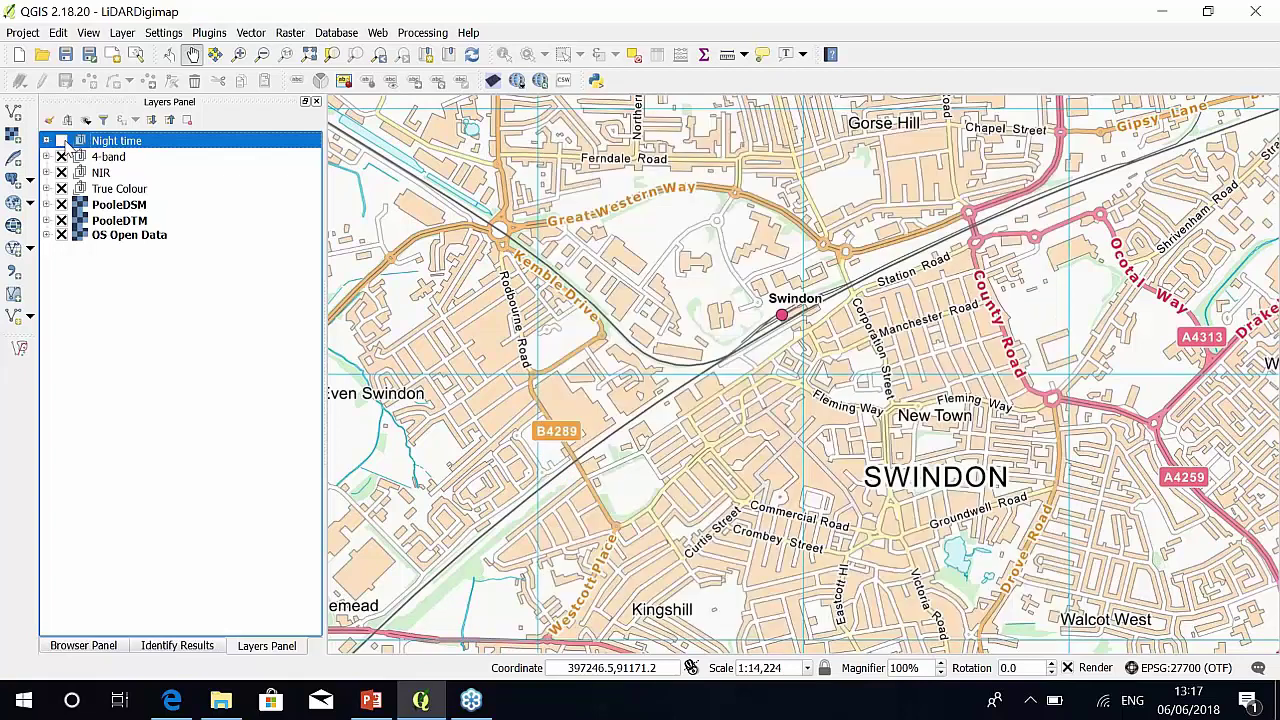
left_click(61, 141)
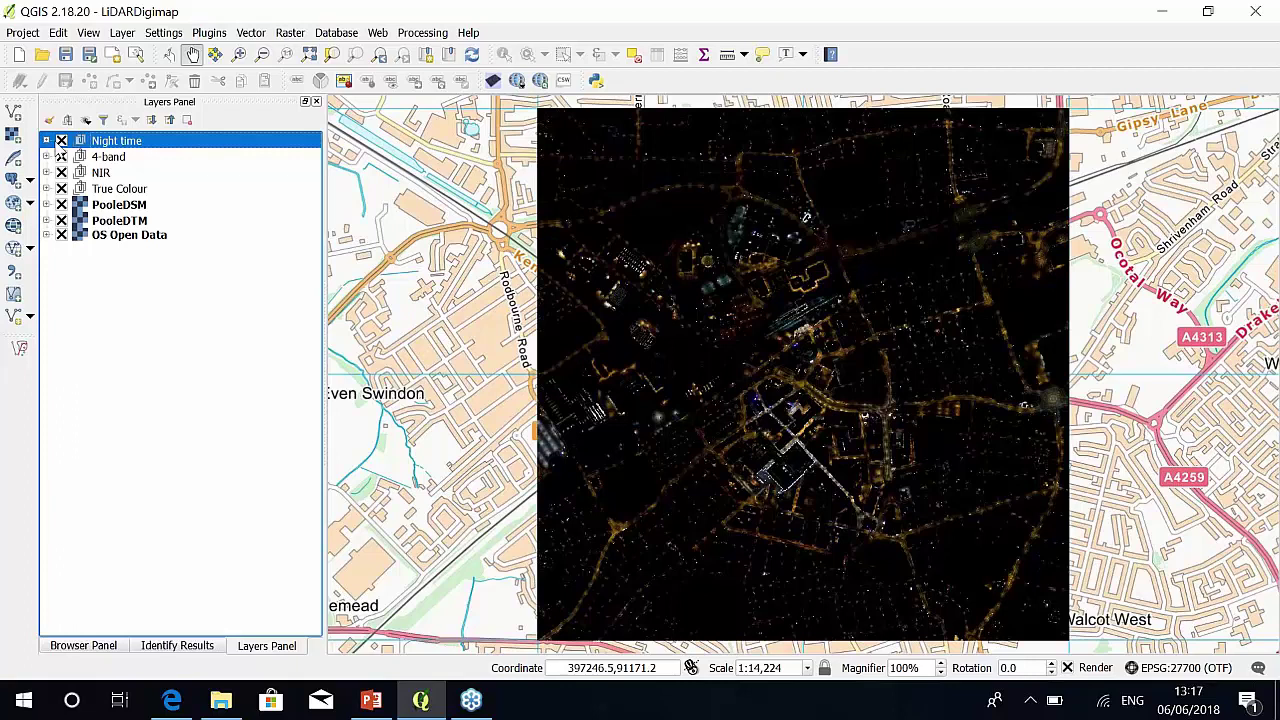
Check which image tiles the Night time group contains, collapse it, and examine the lit streets in central Swindon close up
left_click(46, 141)
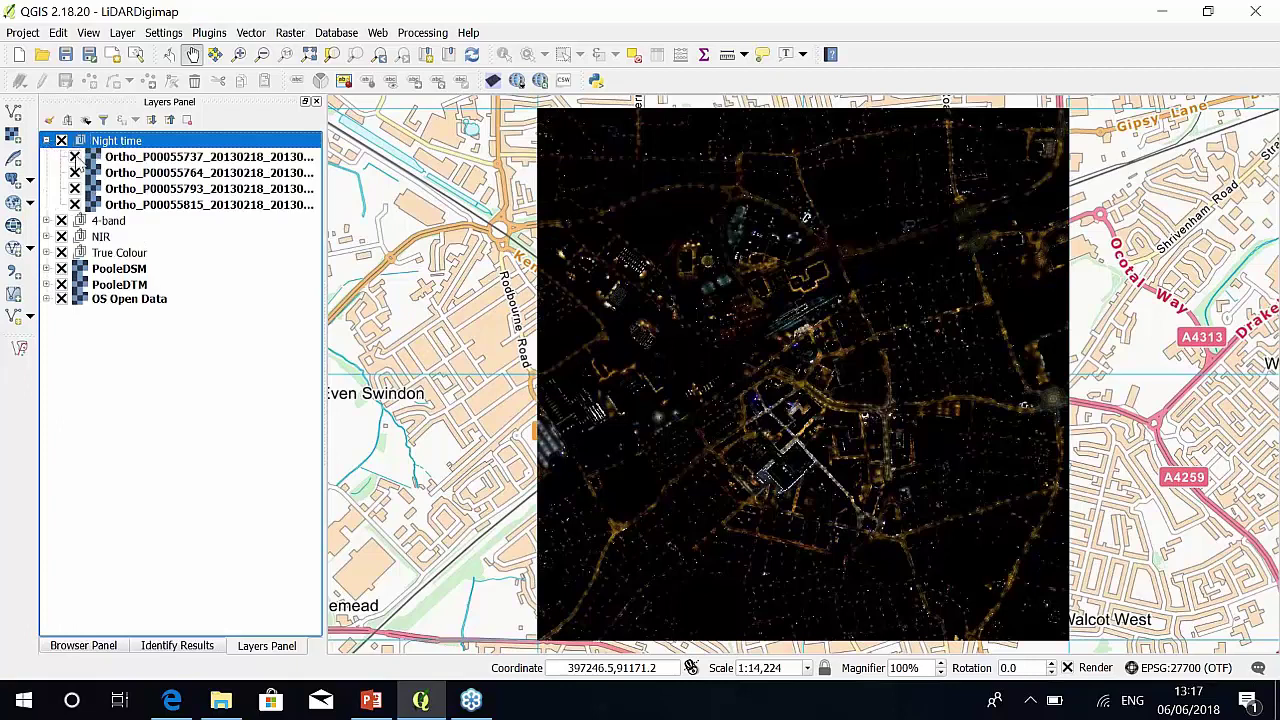
left_click(46, 141)
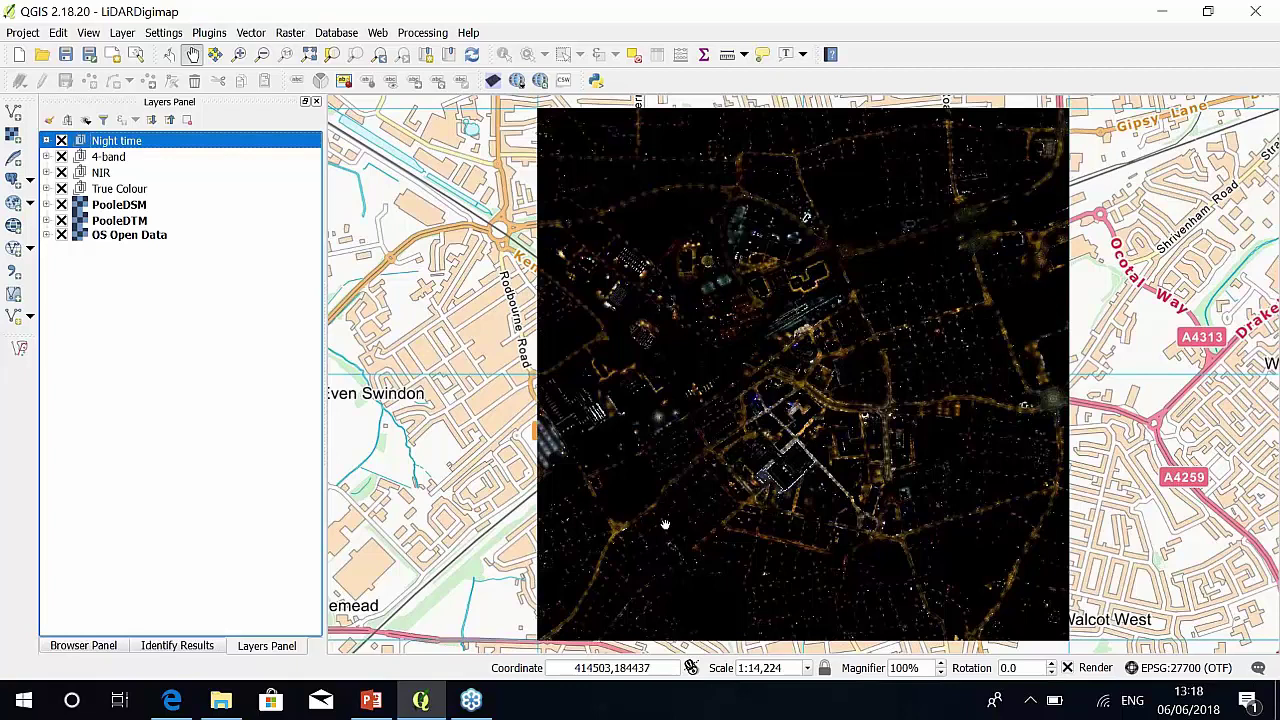
scroll(797, 458, "up", 1)
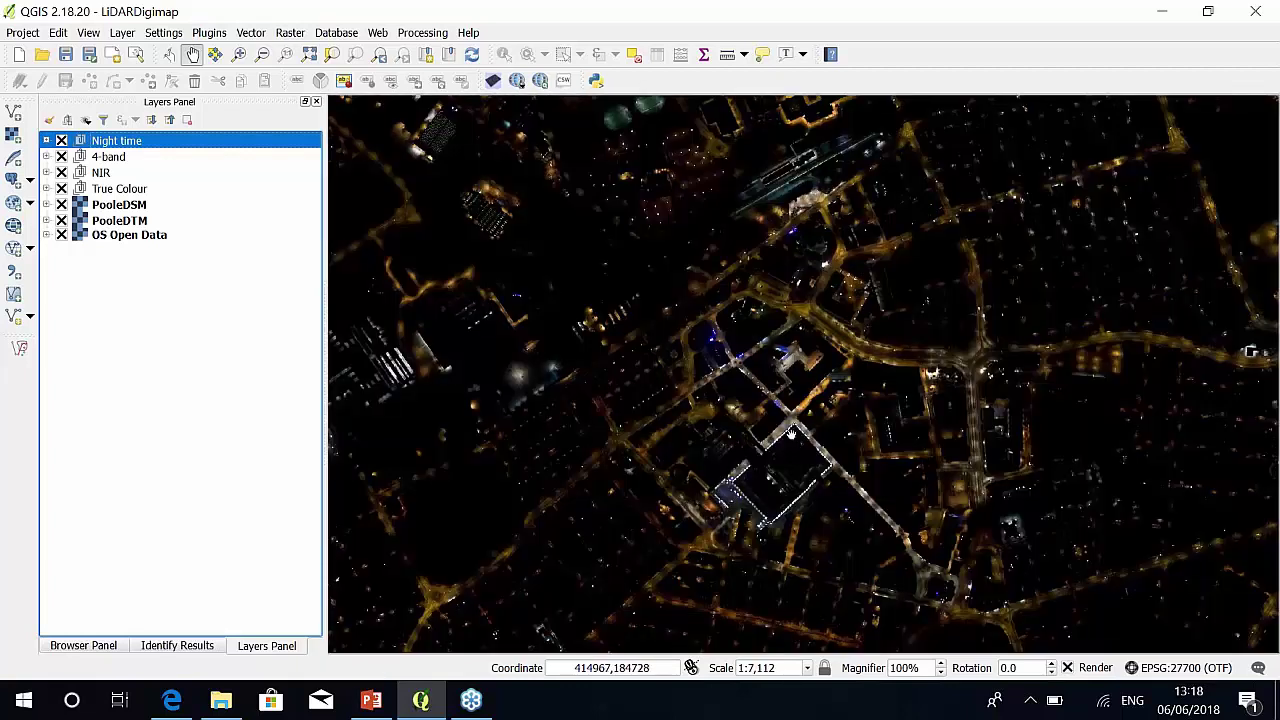
scroll(791, 434, "up", 1)
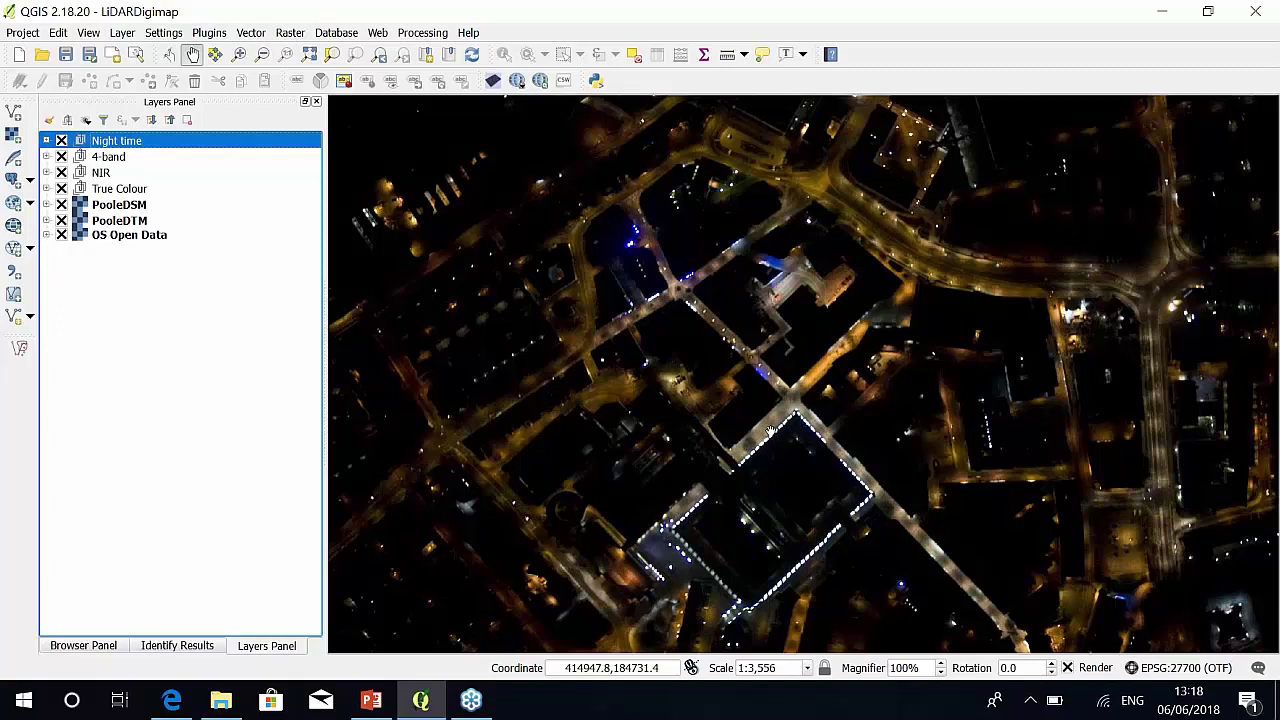
Minimize QGIS, switch to PowerPoint, and present the LiDAR data formats slide full screen
left_click(1161, 17)
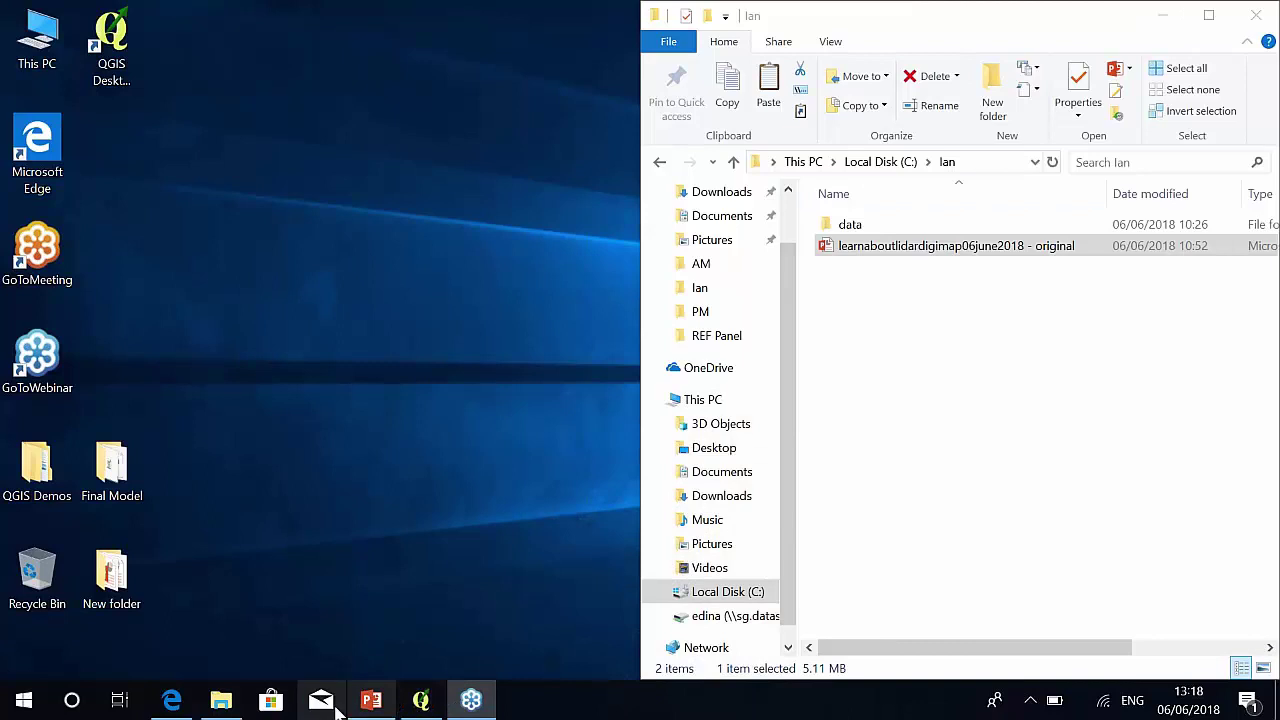
left_click(371, 700)
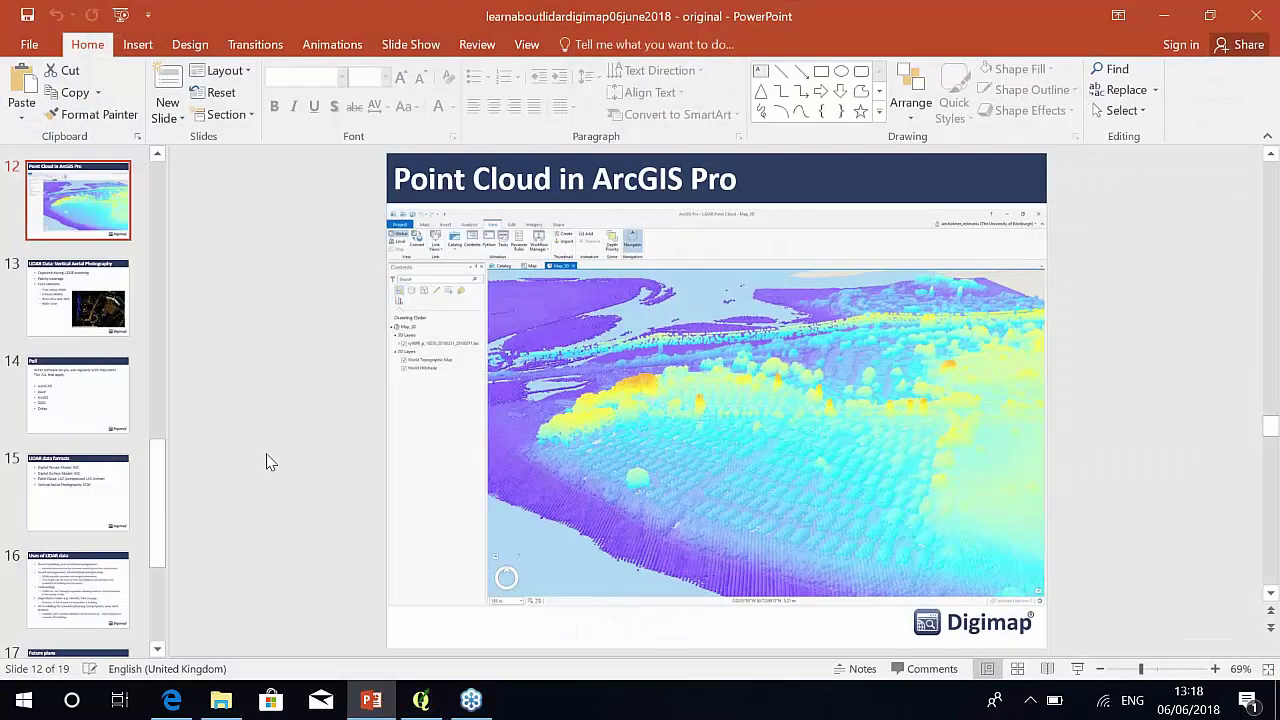
left_click(87, 486)
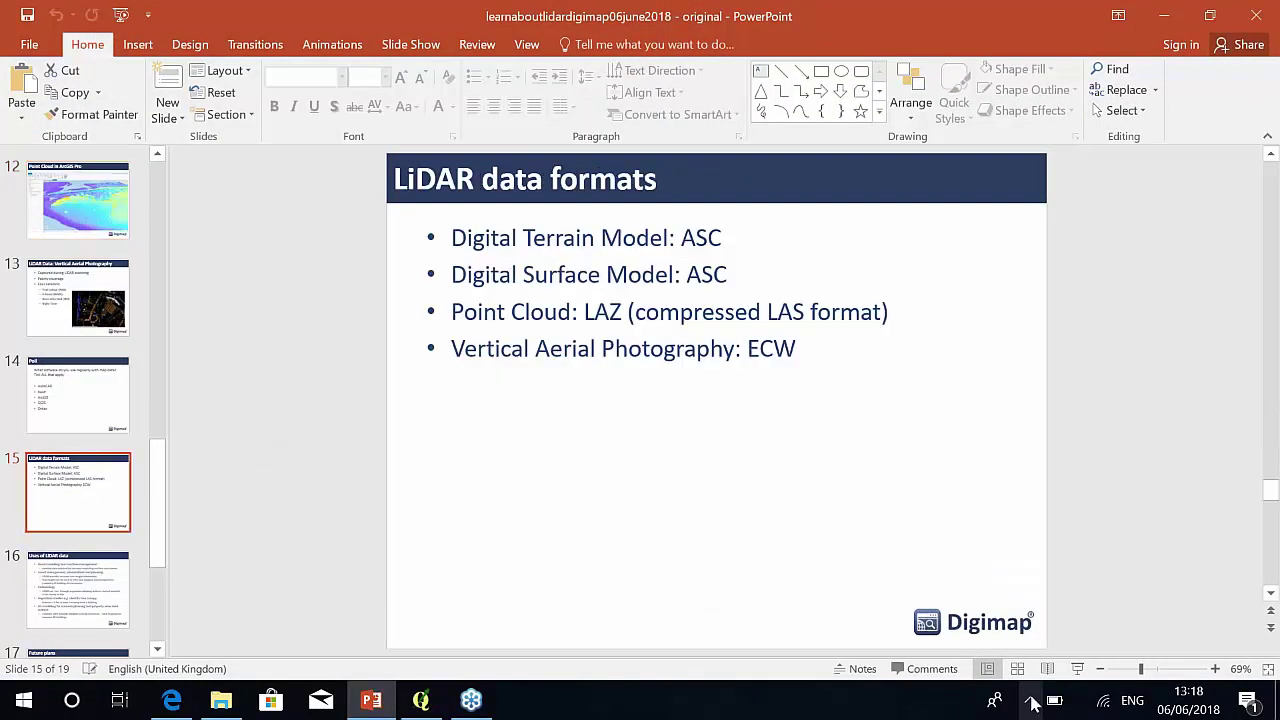
left_click(1078, 669)
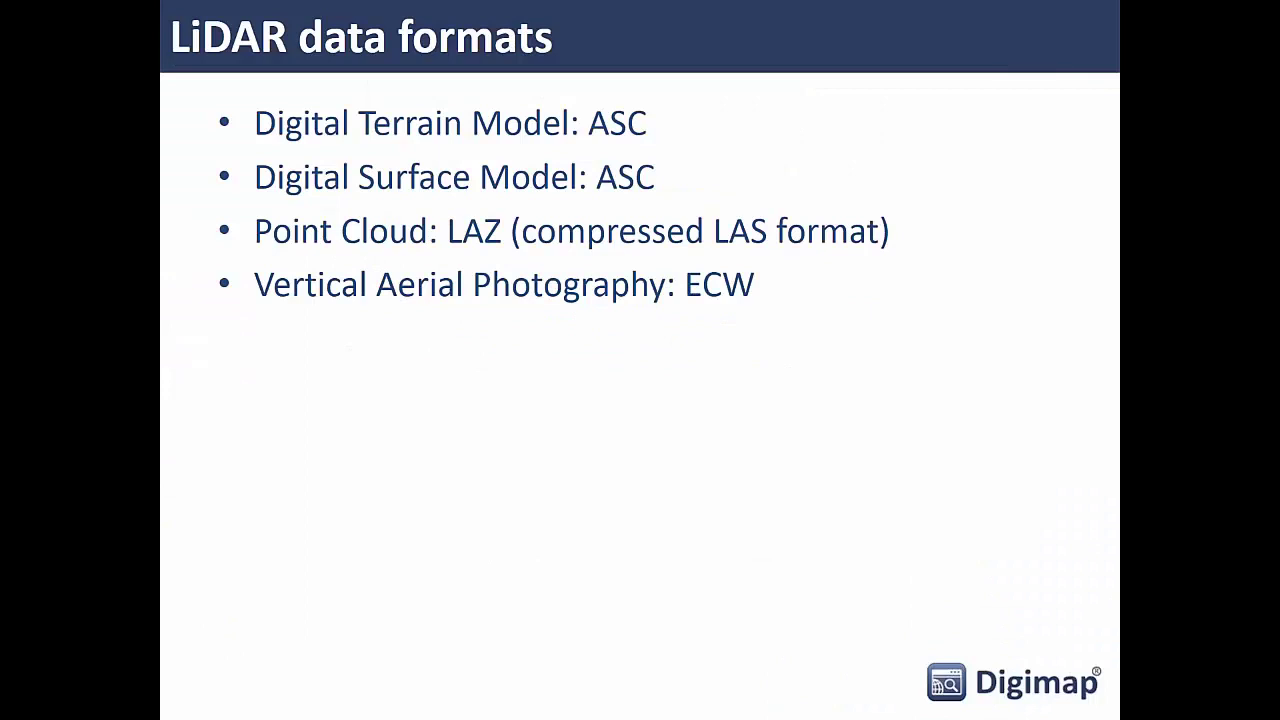